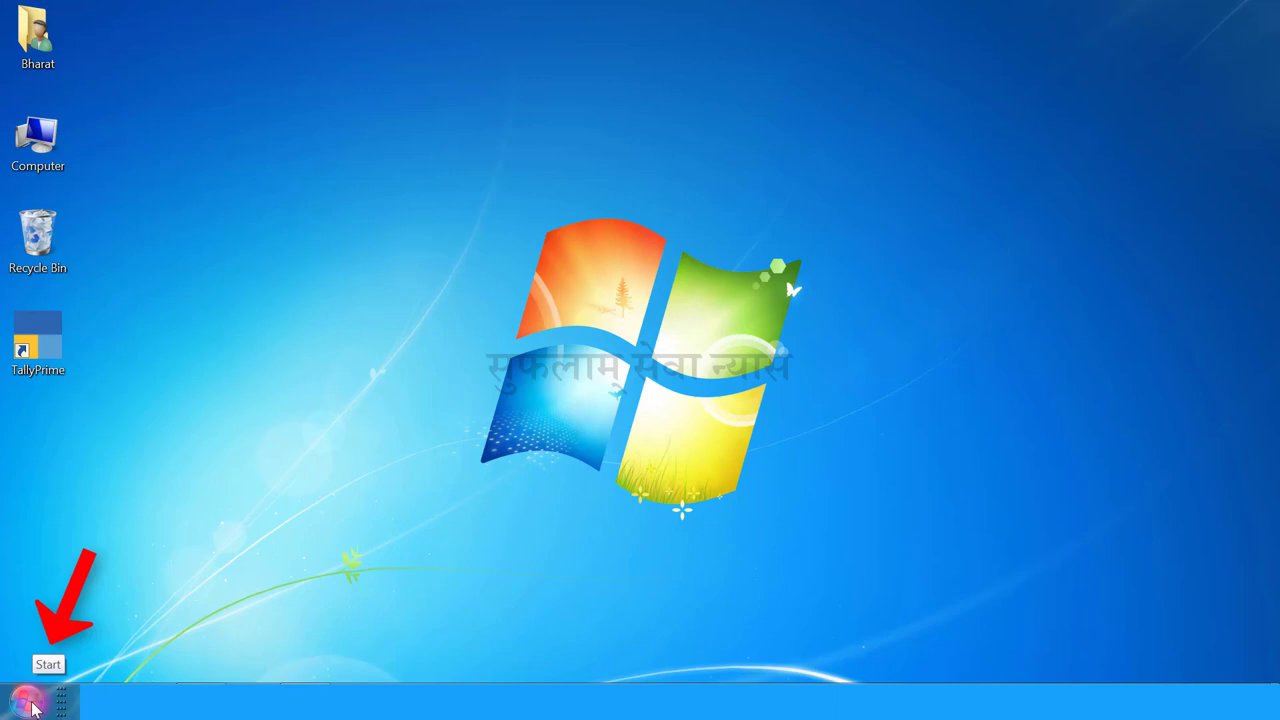
Step: Open Notepad from the Accessories programs and minimize its empty window
{"action": "left_click", "coordinate": [28, 702]}
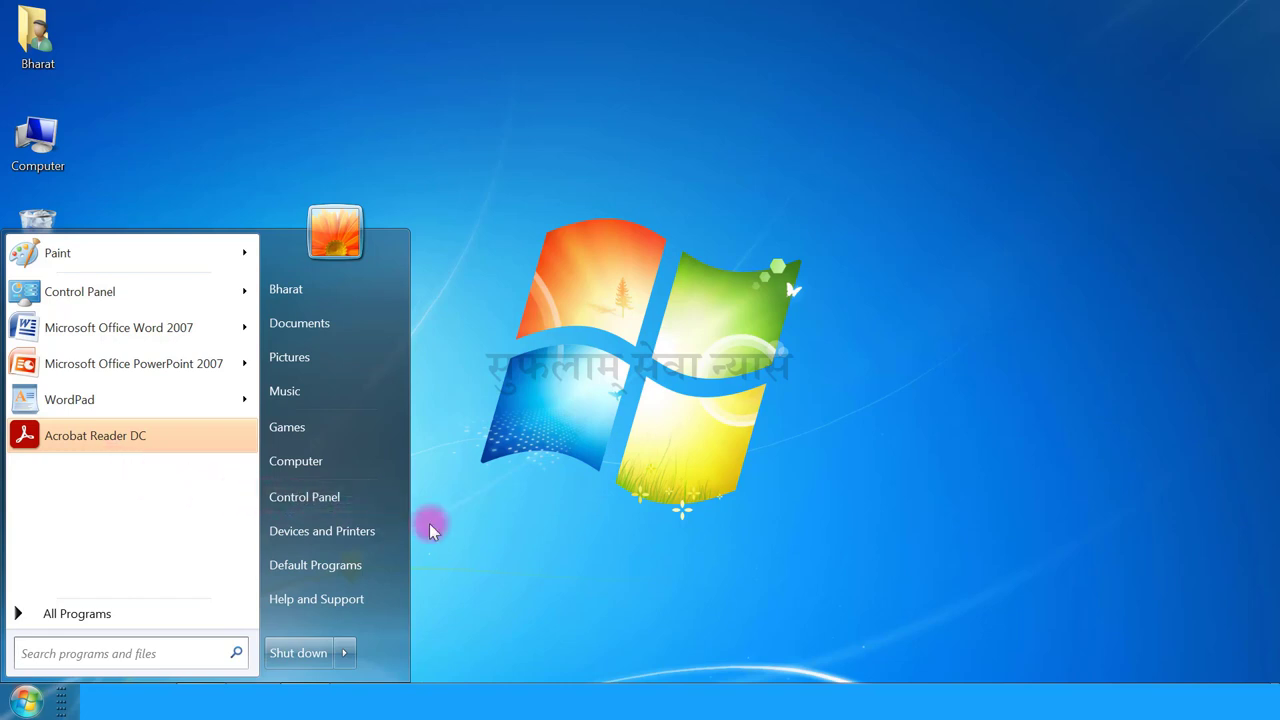
{"action": "left_click", "coordinate": [491, 533]}
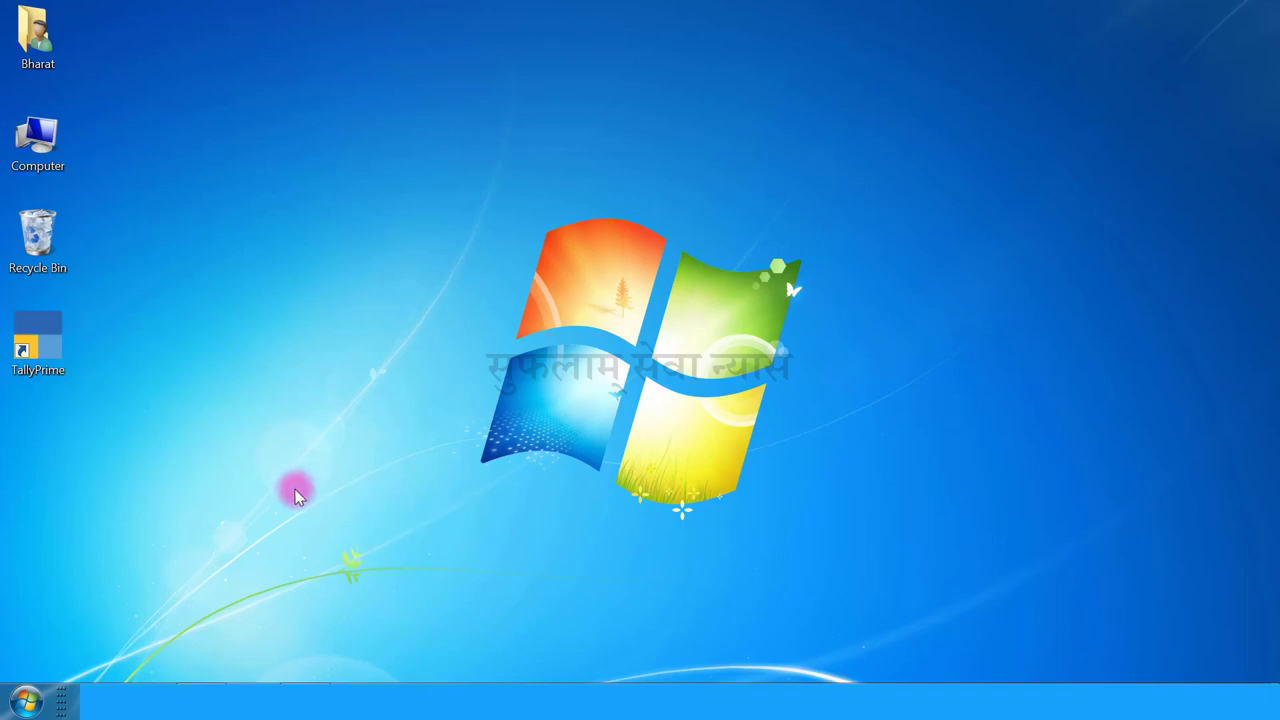
{"action": "left_click", "coordinate": [22, 702]}
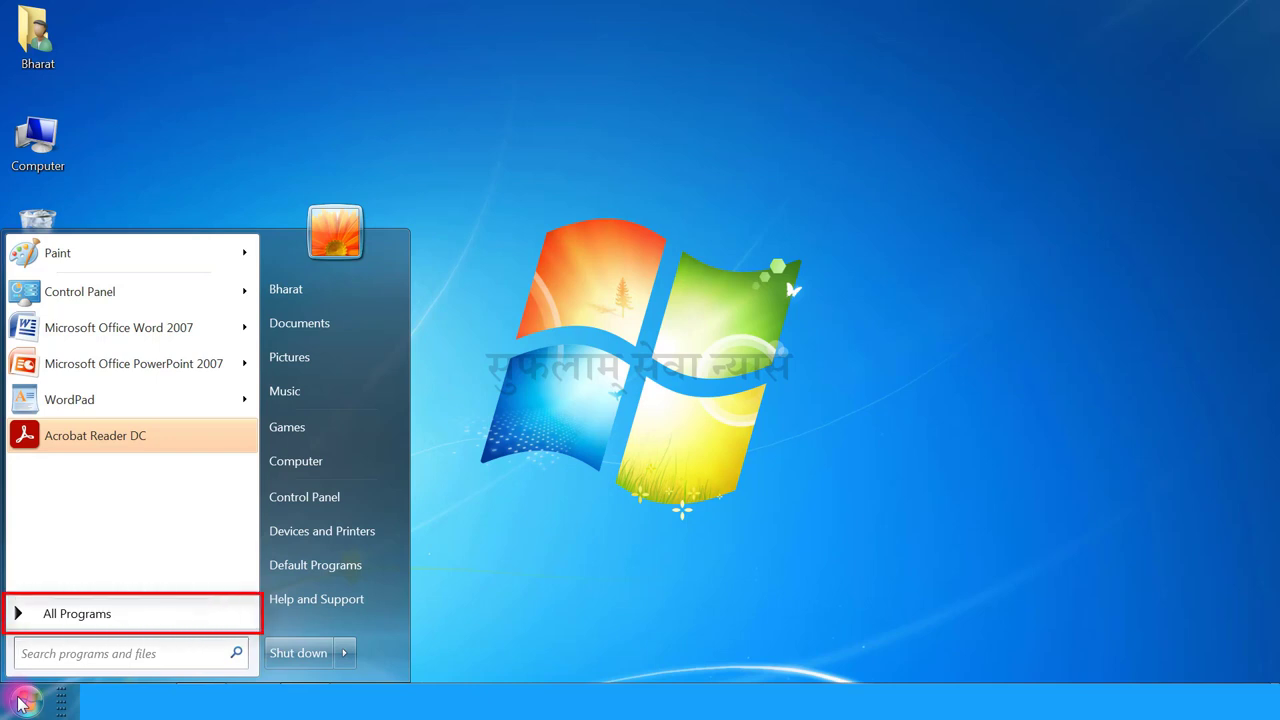
{"action": "left_click", "coordinate": [88, 614]}
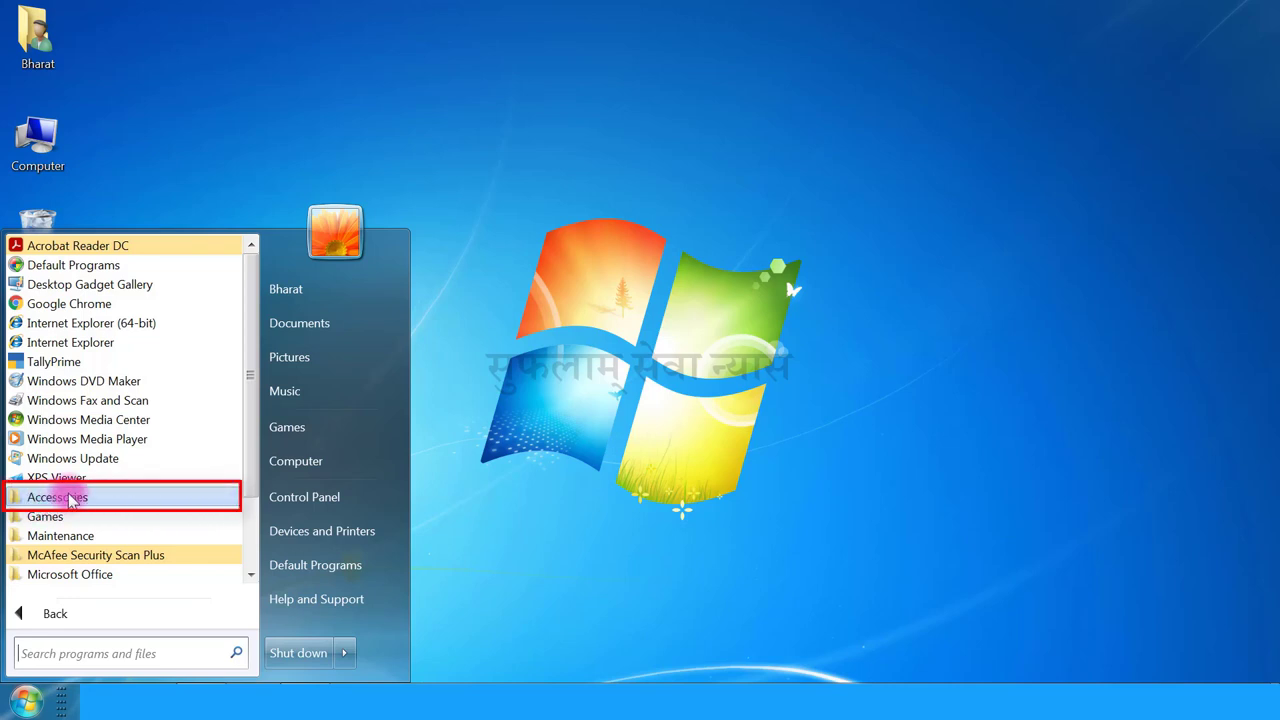
{"action": "left_click", "coordinate": [70, 497]}
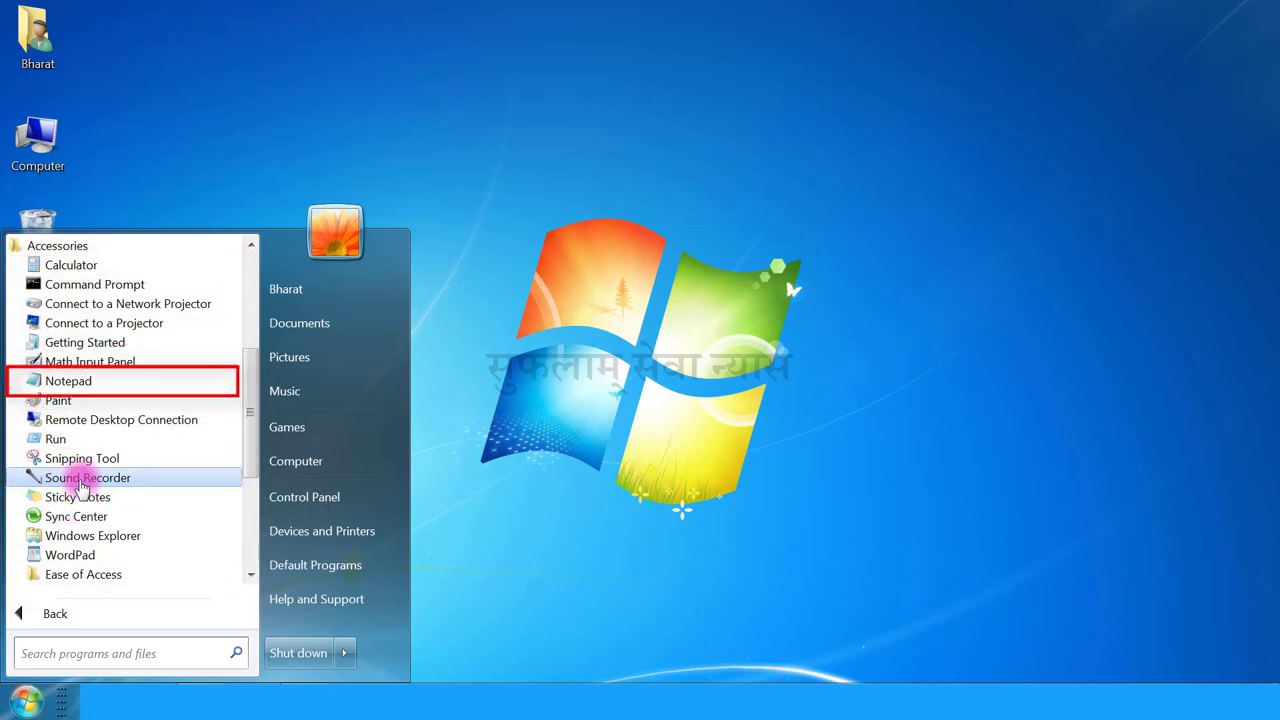
{"action": "left_click", "coordinate": [78, 383]}
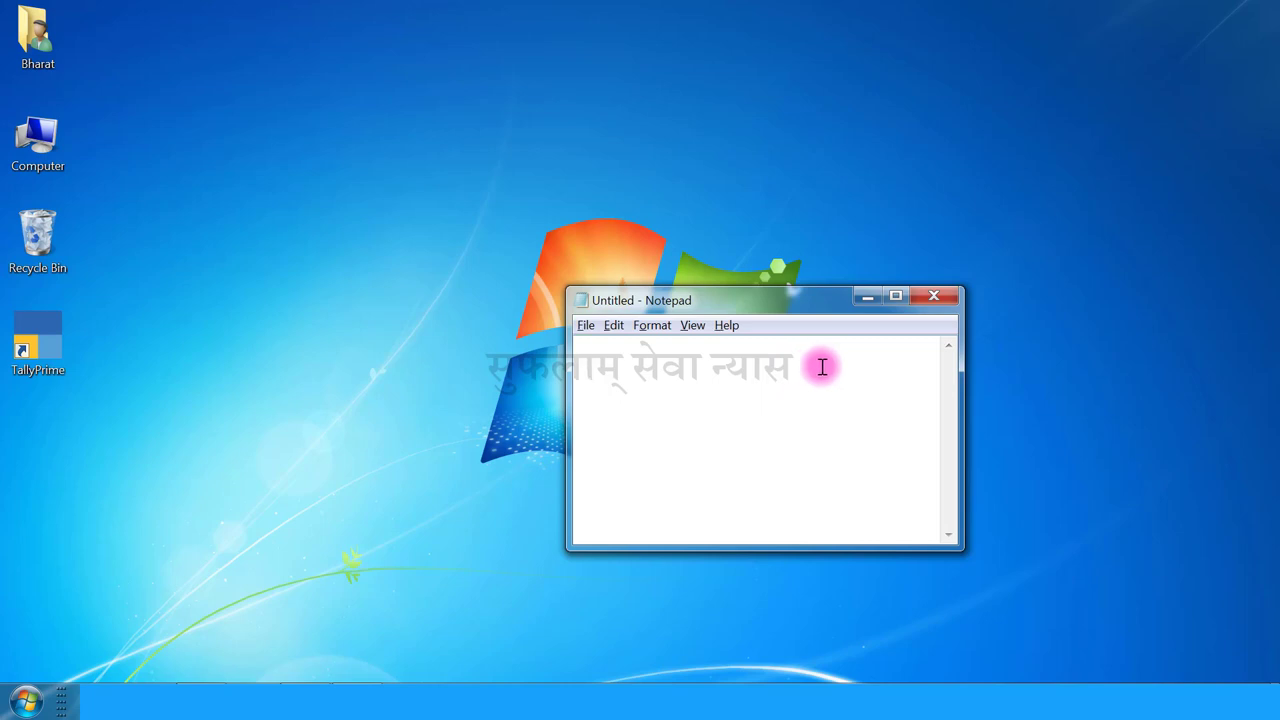
{"action": "left_click", "coordinate": [869, 299]}
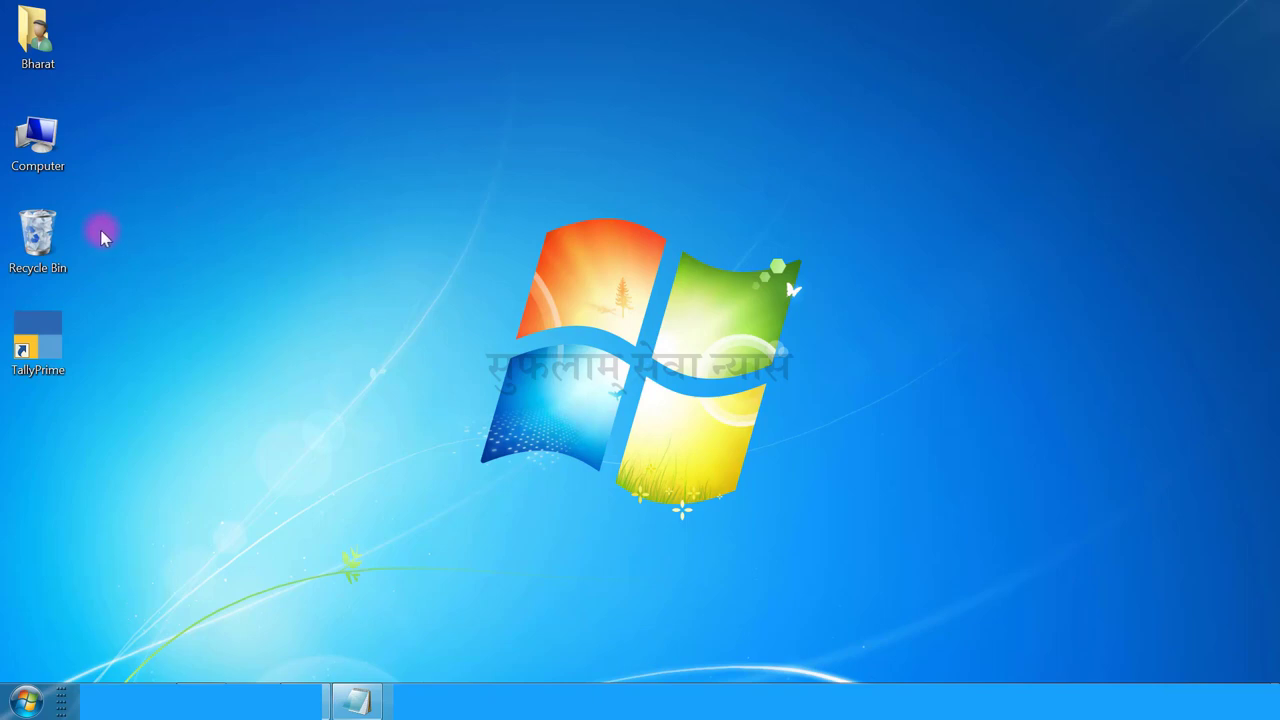
Step: Open Computer from the desktop, view the folders on Local Disk (D:), and close the window
{"action": "left_click", "coordinate": [44, 240]}
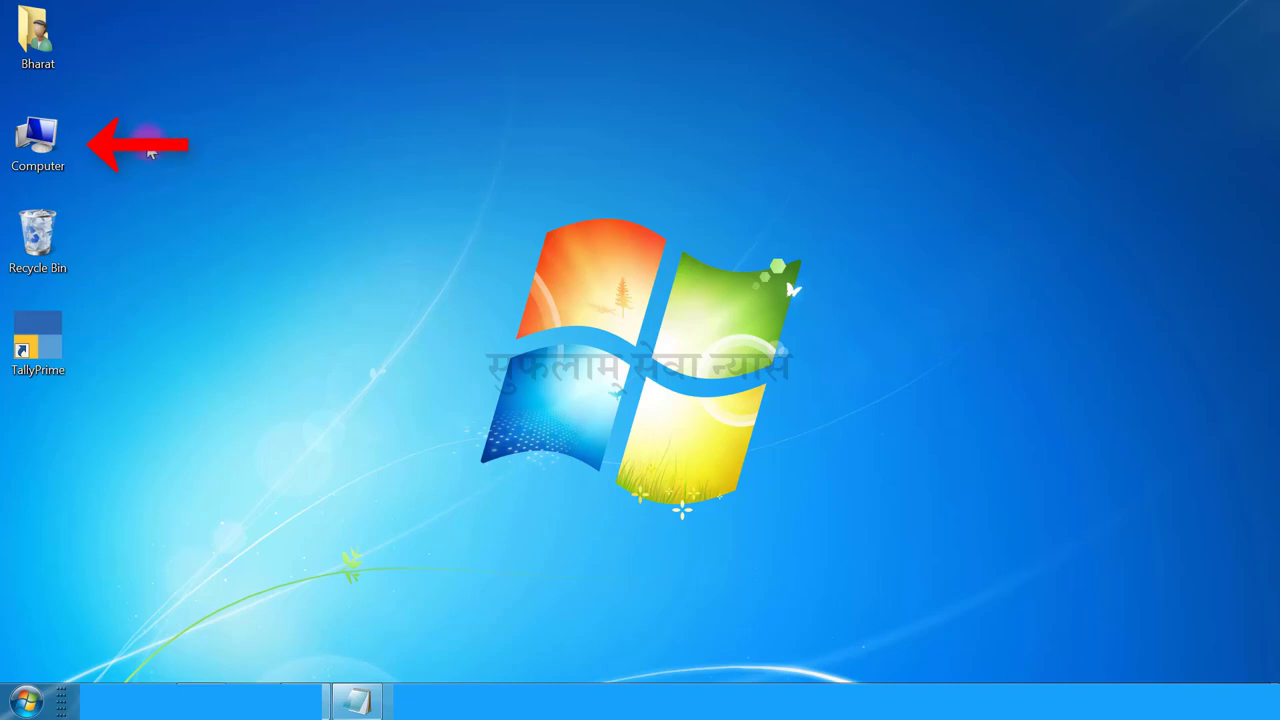
{"action": "left_click", "coordinate": [46, 146]}
{"action": "double_click", "coordinate": [46, 146]}
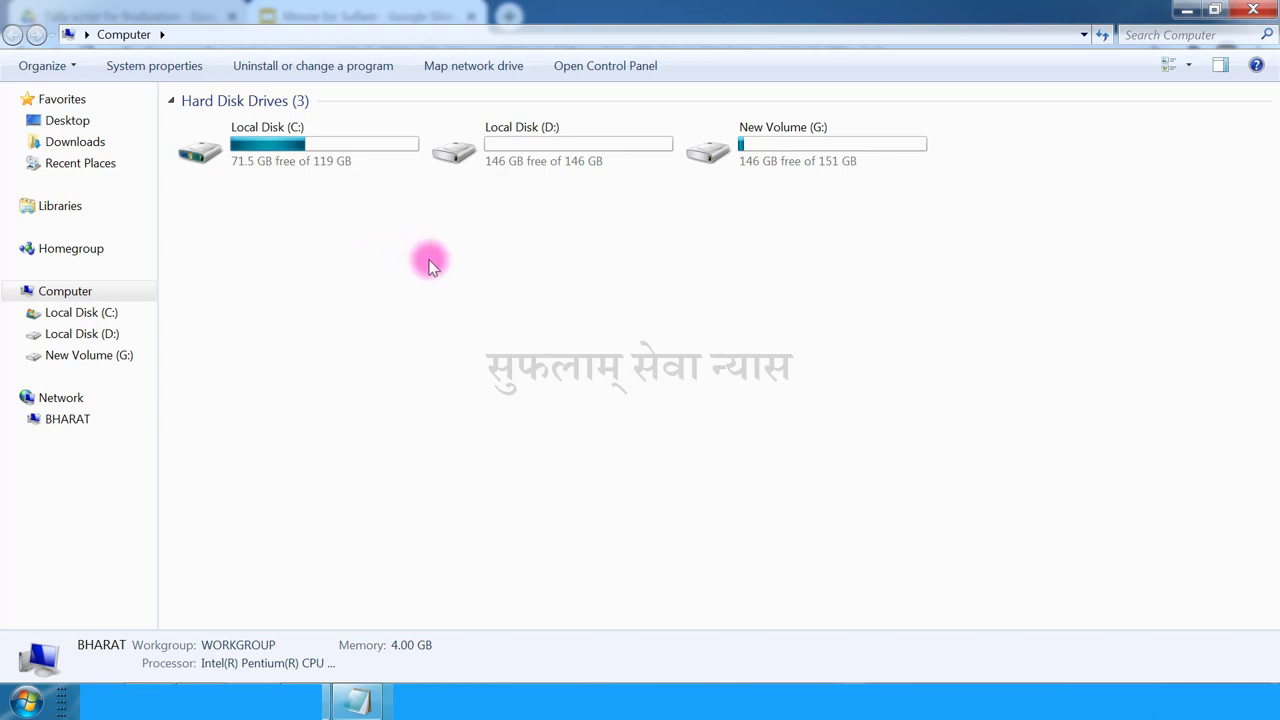
{"action": "mouse_move", "coordinate": [564, 143]}
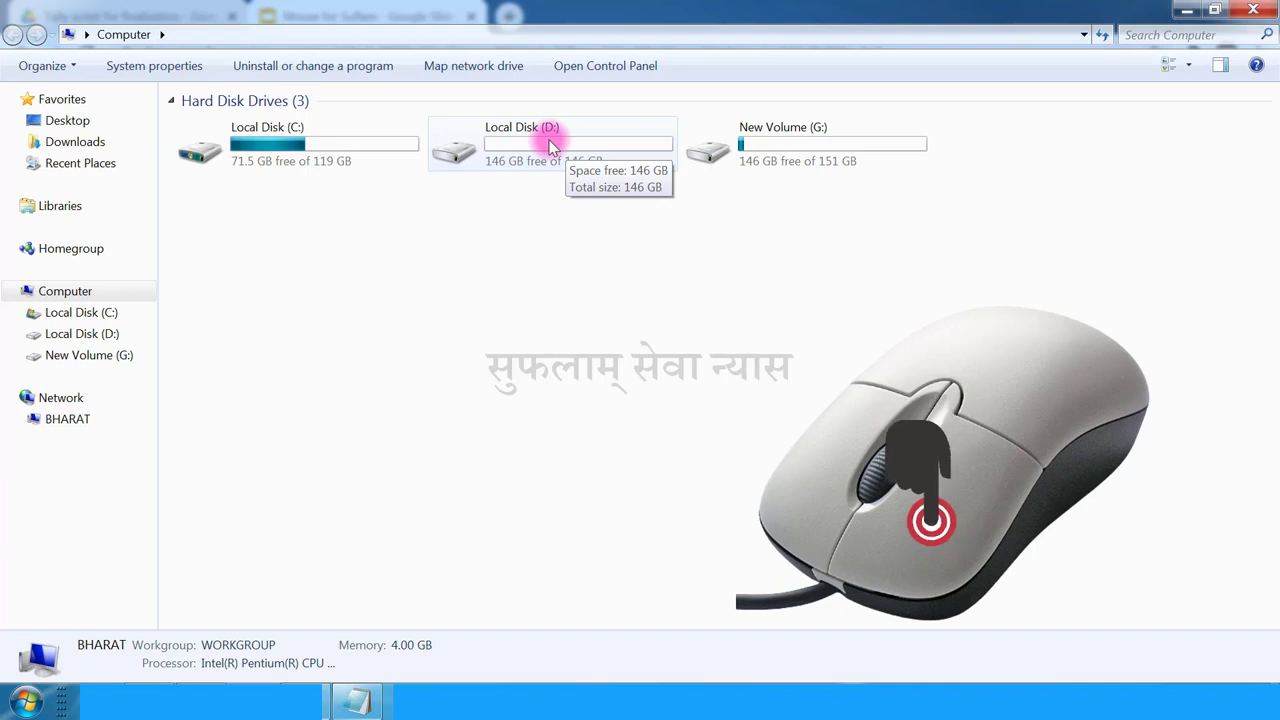
{"action": "double_click", "coordinate": [552, 140]}
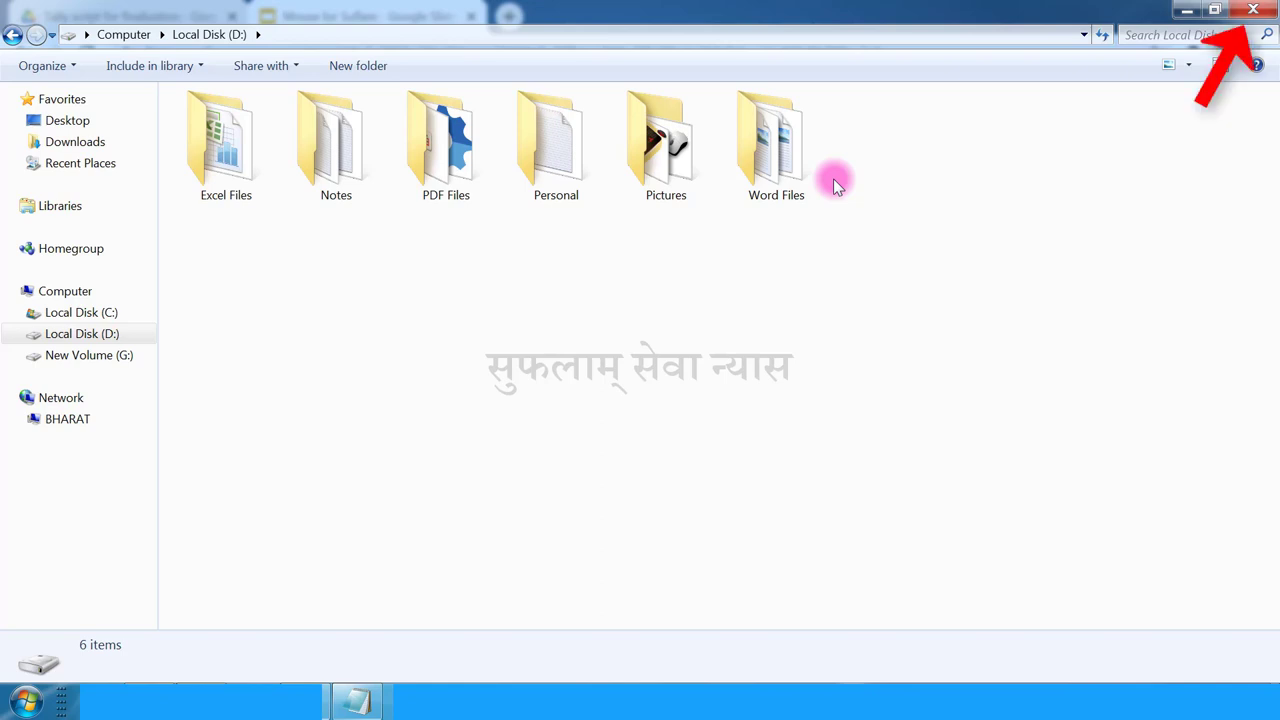
{"action": "left_click", "coordinate": [852, 232]}
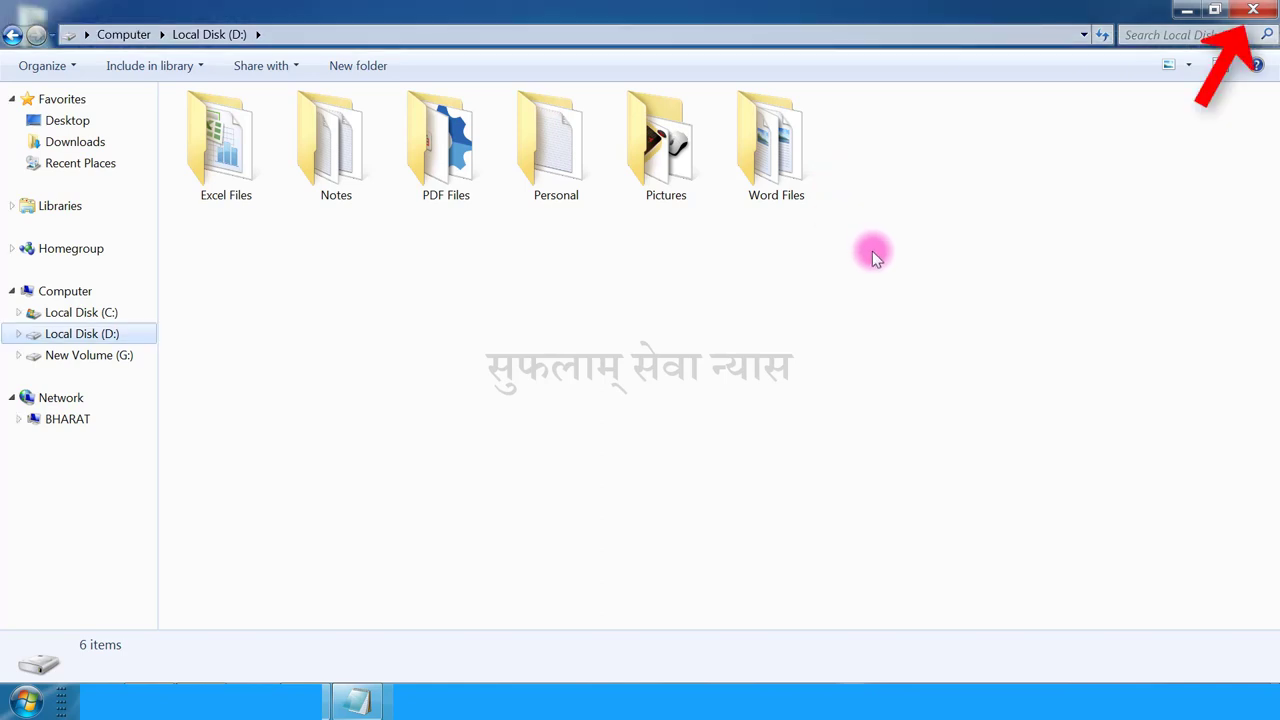
{"action": "left_click", "coordinate": [1250, 10]}
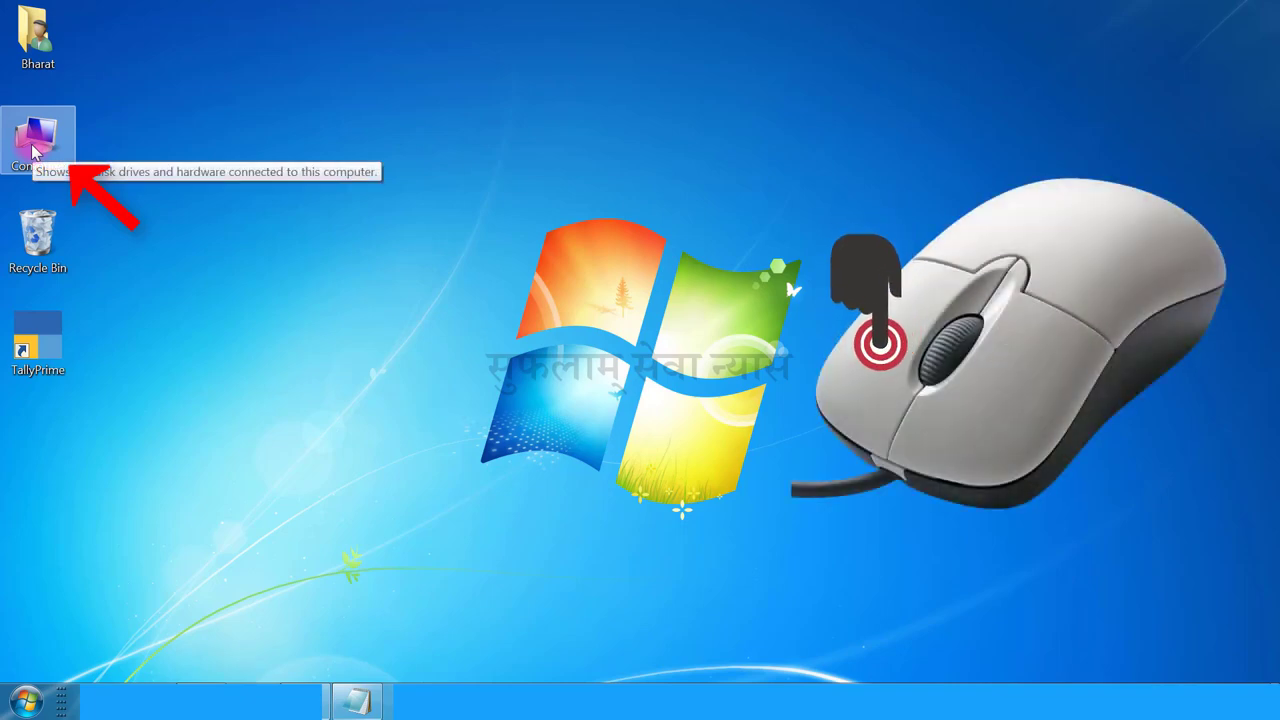
Step: Open Computer using the Open command of its desktop shortcut options, and close the window
{"action": "right_click", "coordinate": [33, 150]}
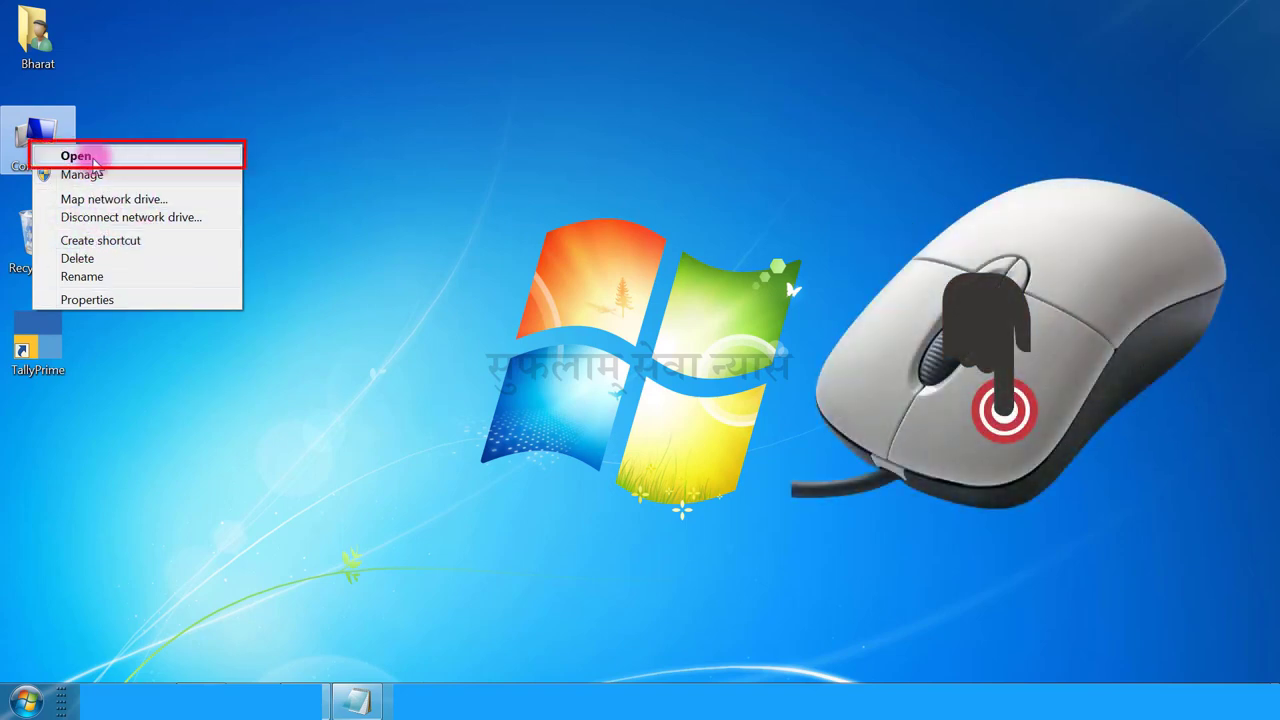
{"action": "left_click", "coordinate": [75, 156]}
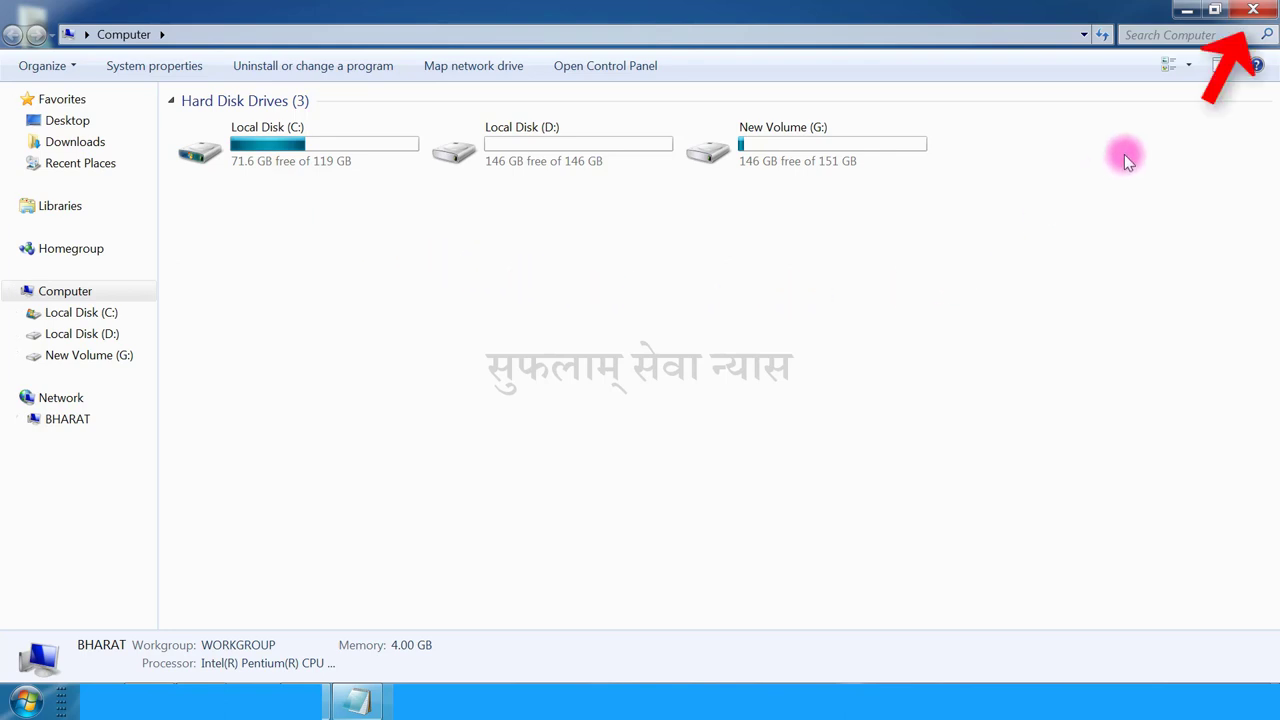
{"action": "left_click", "coordinate": [1262, 12]}
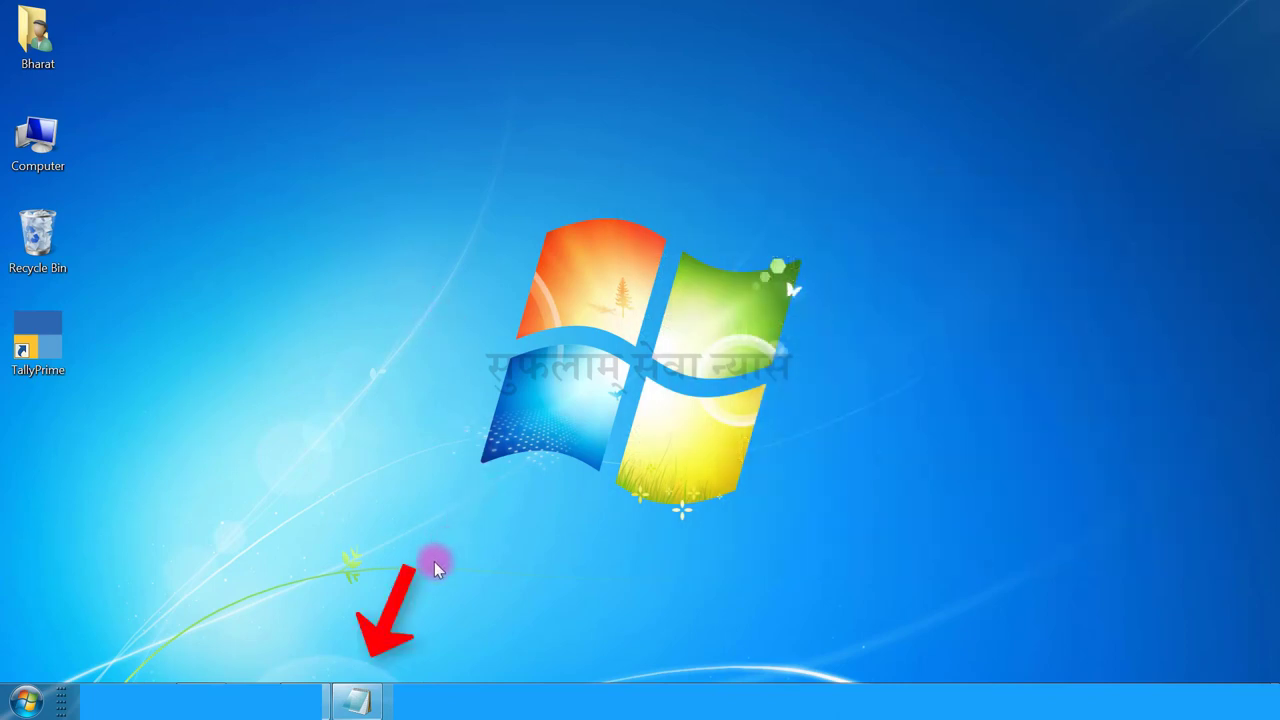
Step: Restore the minimized Notepad to full screen and paste the copied text into the untitled document
{"action": "left_click", "coordinate": [355, 700]}
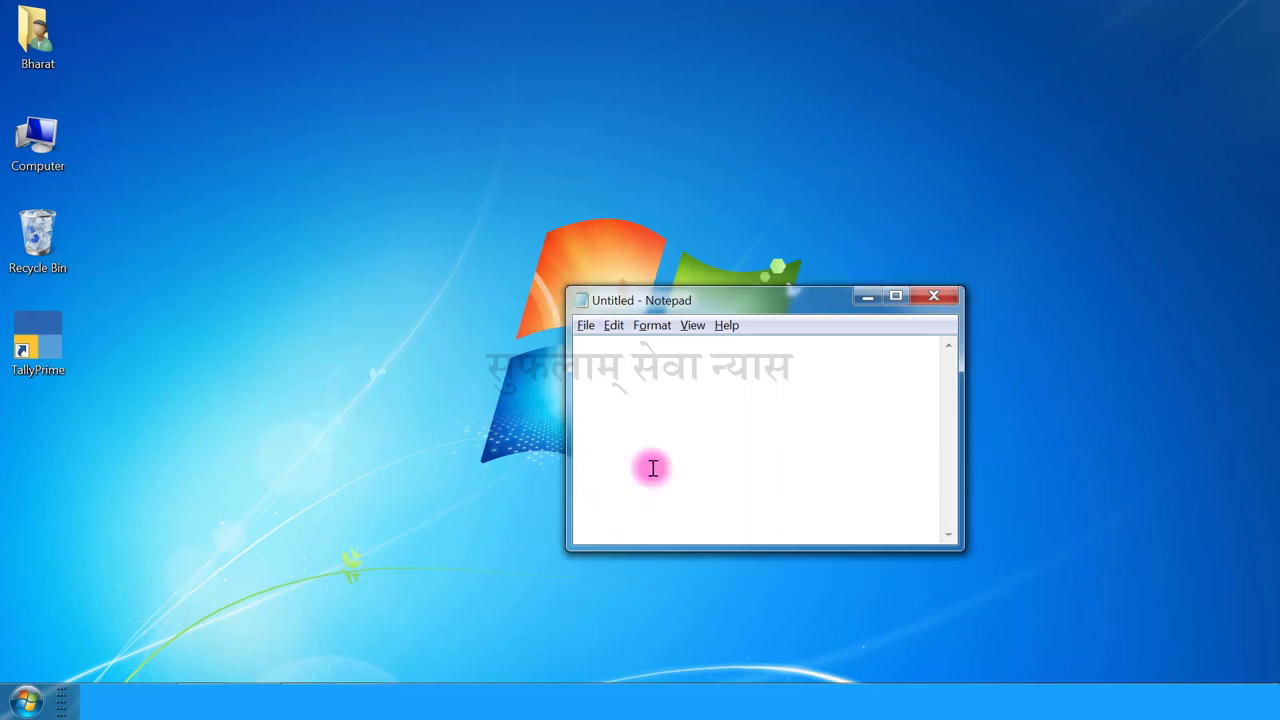
{"action": "left_click", "coordinate": [896, 298]}
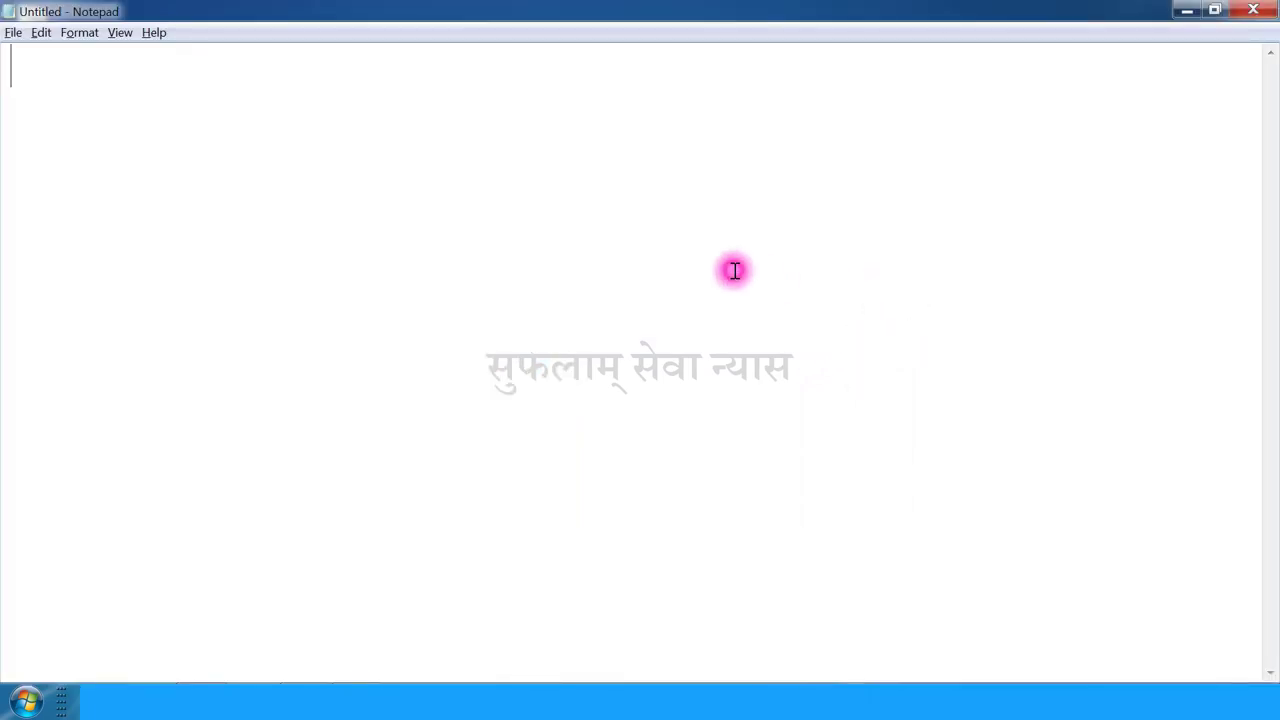
{"action": "key", "text": "ctrl+v"}
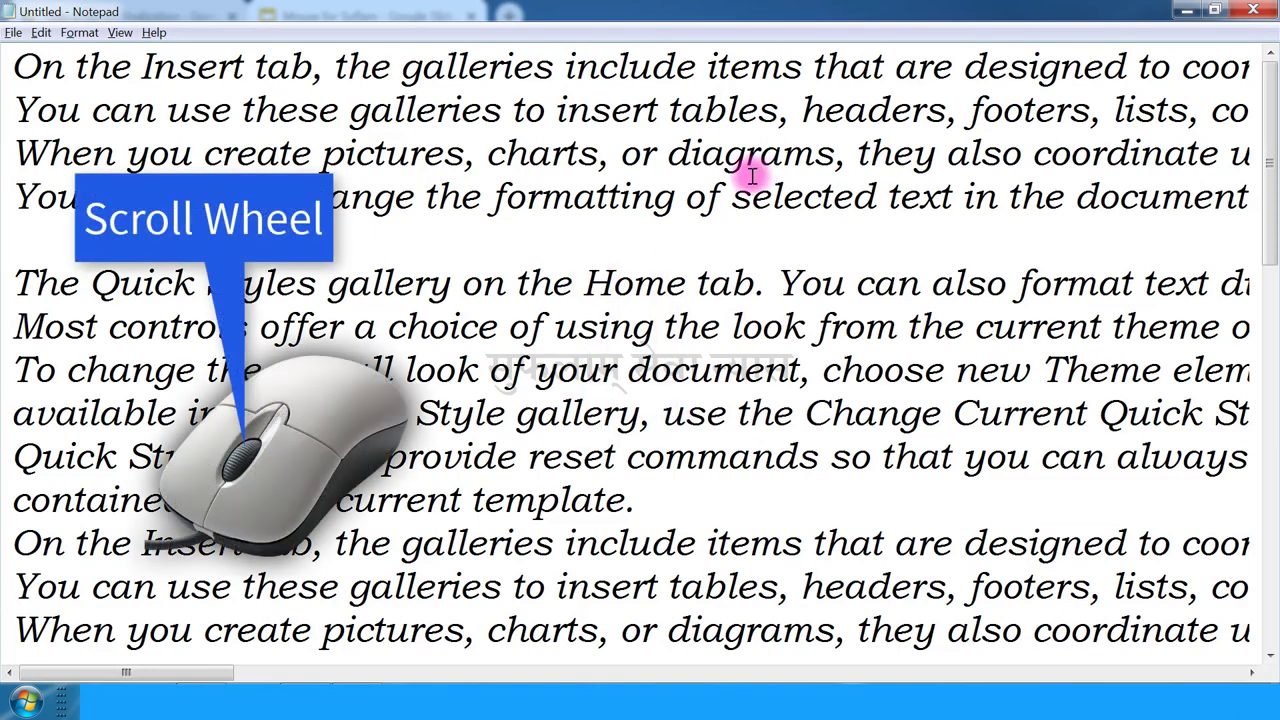
Step: Look through the pasted Notepad text vertically and horizontally, and minimize the window
{"action": "scroll", "coordinate": [752, 176], "scroll_direction": "down", "scroll_amount": 7}
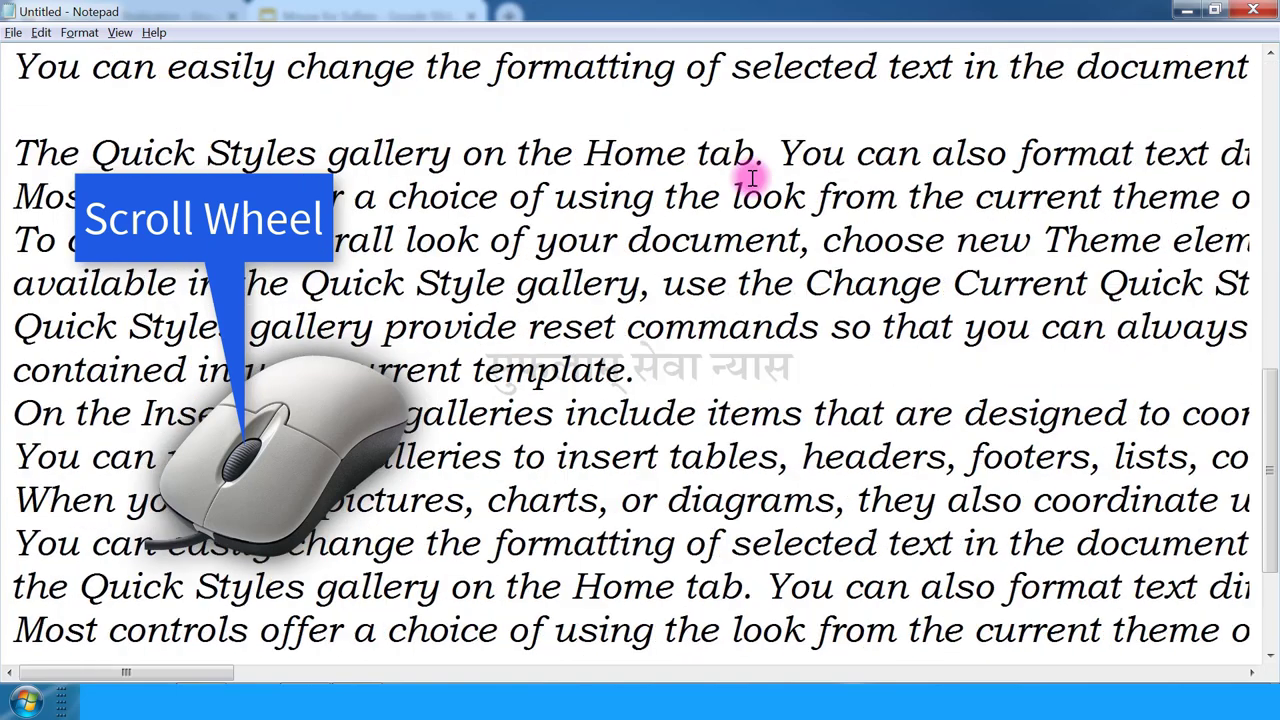
{"action": "scroll", "coordinate": [752, 176], "scroll_direction": "down", "scroll_amount": 2}
{"action": "scroll", "coordinate": [752, 176], "scroll_direction": "up", "scroll_amount": 4}
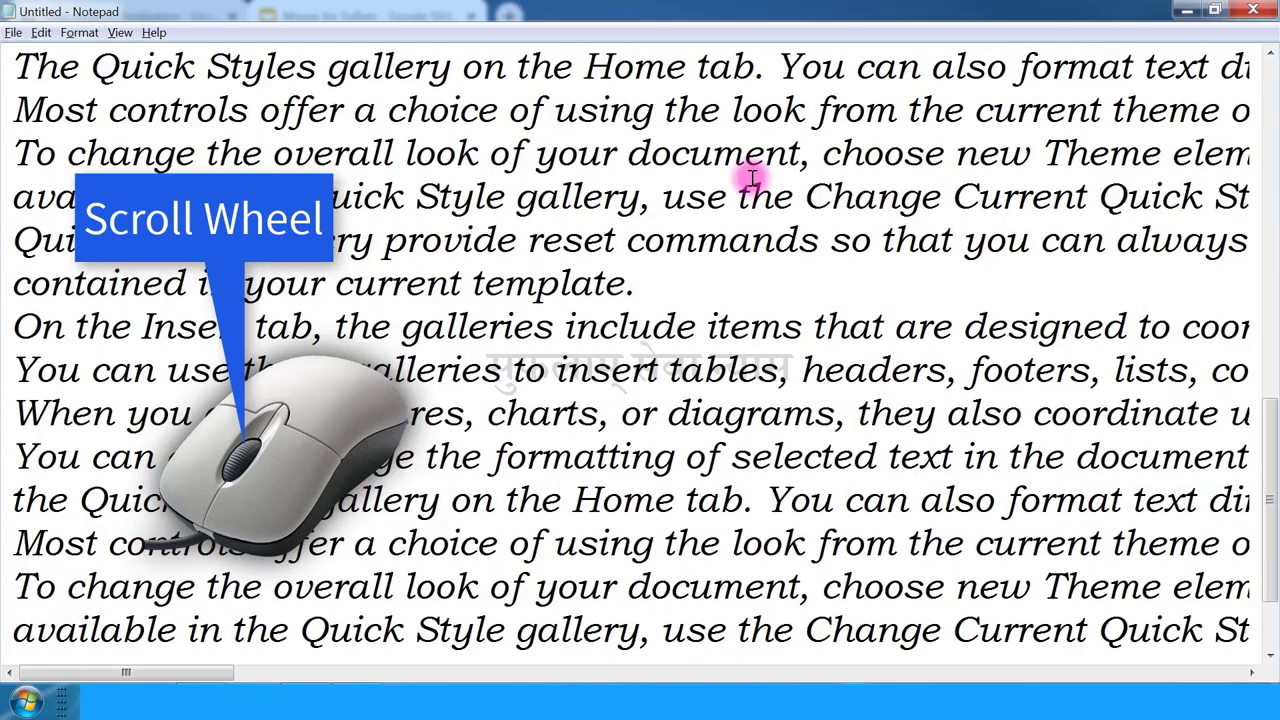
{"action": "scroll", "coordinate": [752, 176], "scroll_direction": "up", "scroll_amount": 6}
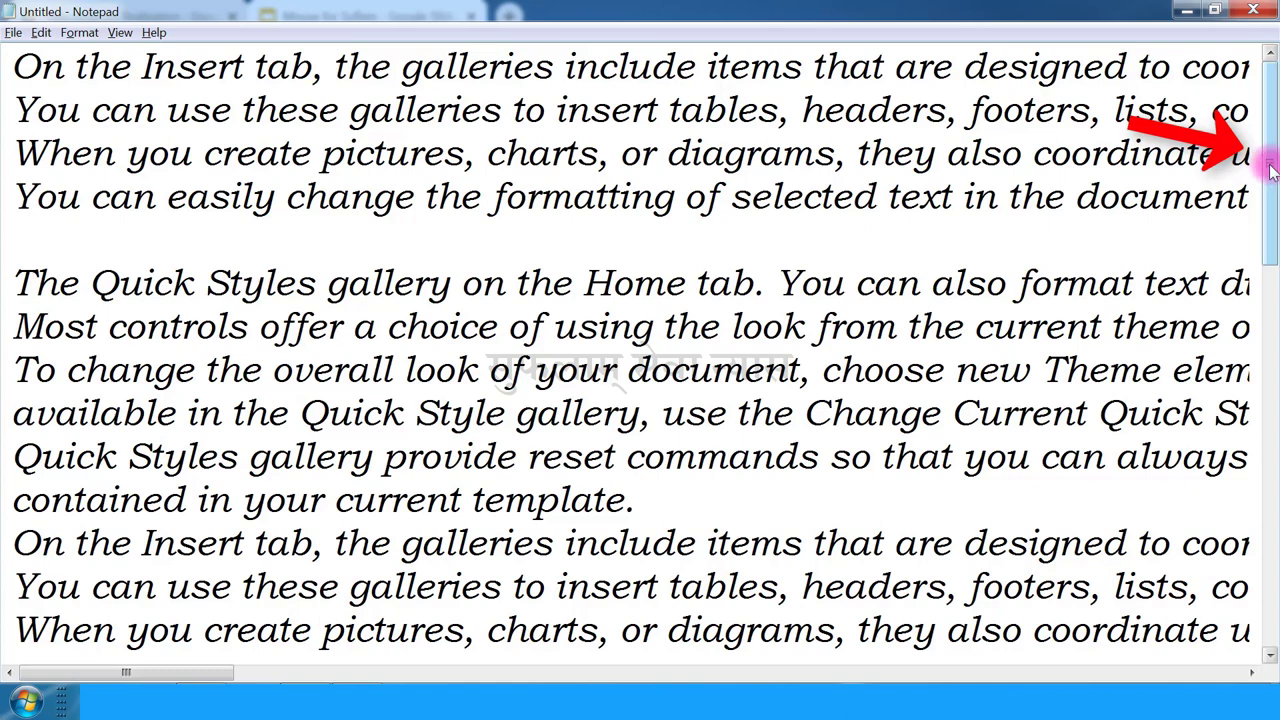
{"action": "left_click_drag", "start_coordinate": [1270, 173], "coordinate": [1262, 90]}
{"action": "left_click_drag", "start_coordinate": [188, 674], "coordinate": [210, 676]}
{"action": "left_click_drag", "start_coordinate": [281, 673], "coordinate": [137, 676]}
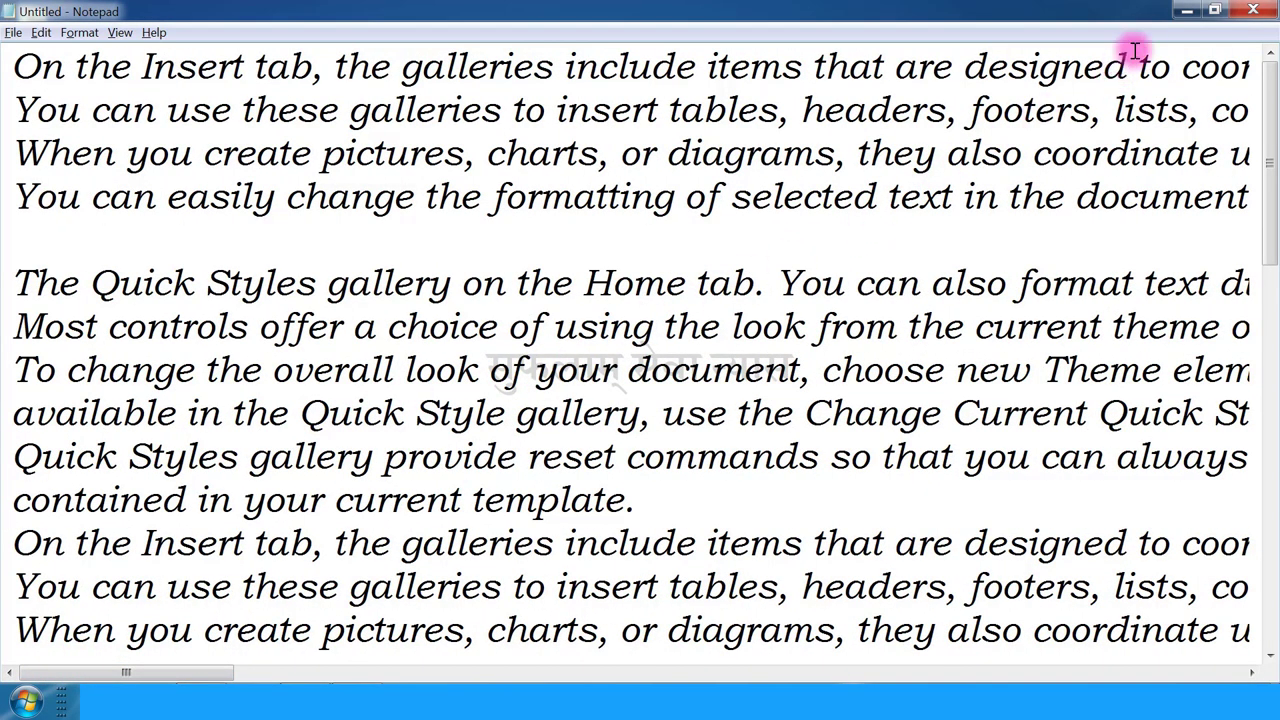
{"action": "left_click", "coordinate": [1184, 15]}
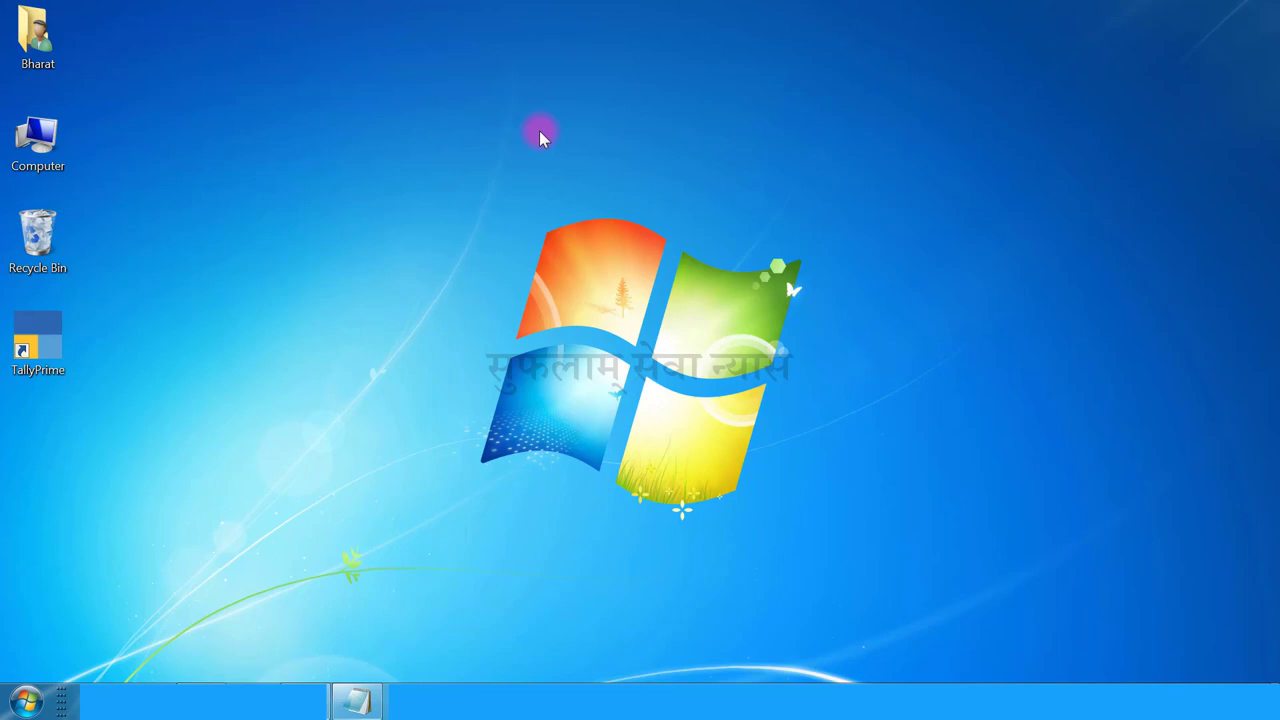
Step: Open the computer-mouse image from the Pictures folder on Local Disk (D:)
{"action": "double_click", "coordinate": [62, 145]}
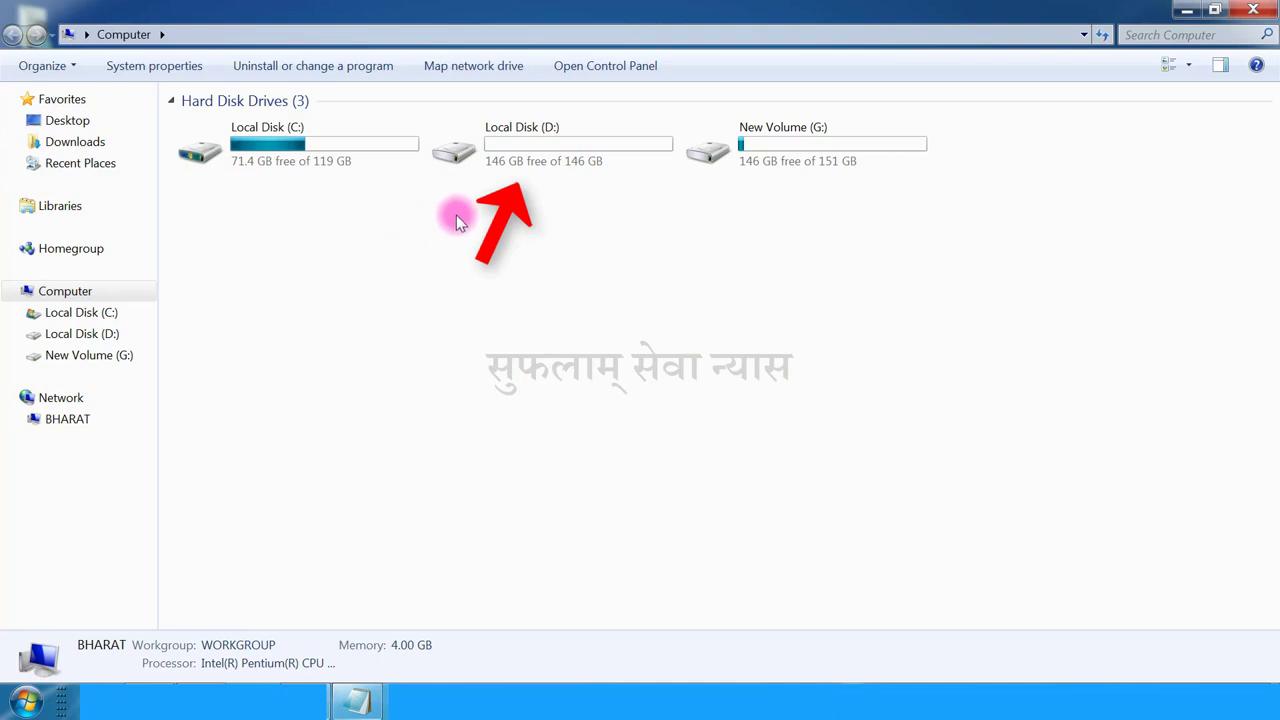
{"action": "double_click", "coordinate": [504, 147]}
{"action": "left_click", "coordinate": [504, 147]}
{"action": "left_click", "coordinate": [531, 304]}
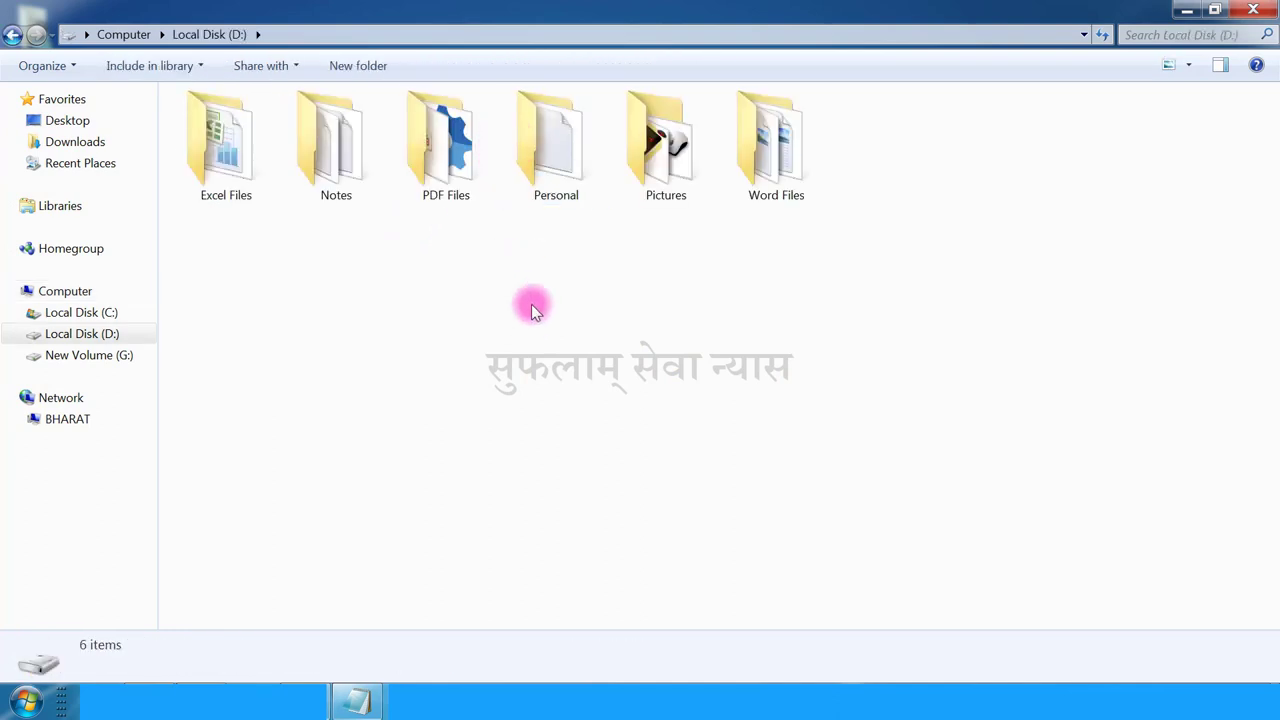
{"action": "left_click", "coordinate": [668, 175]}
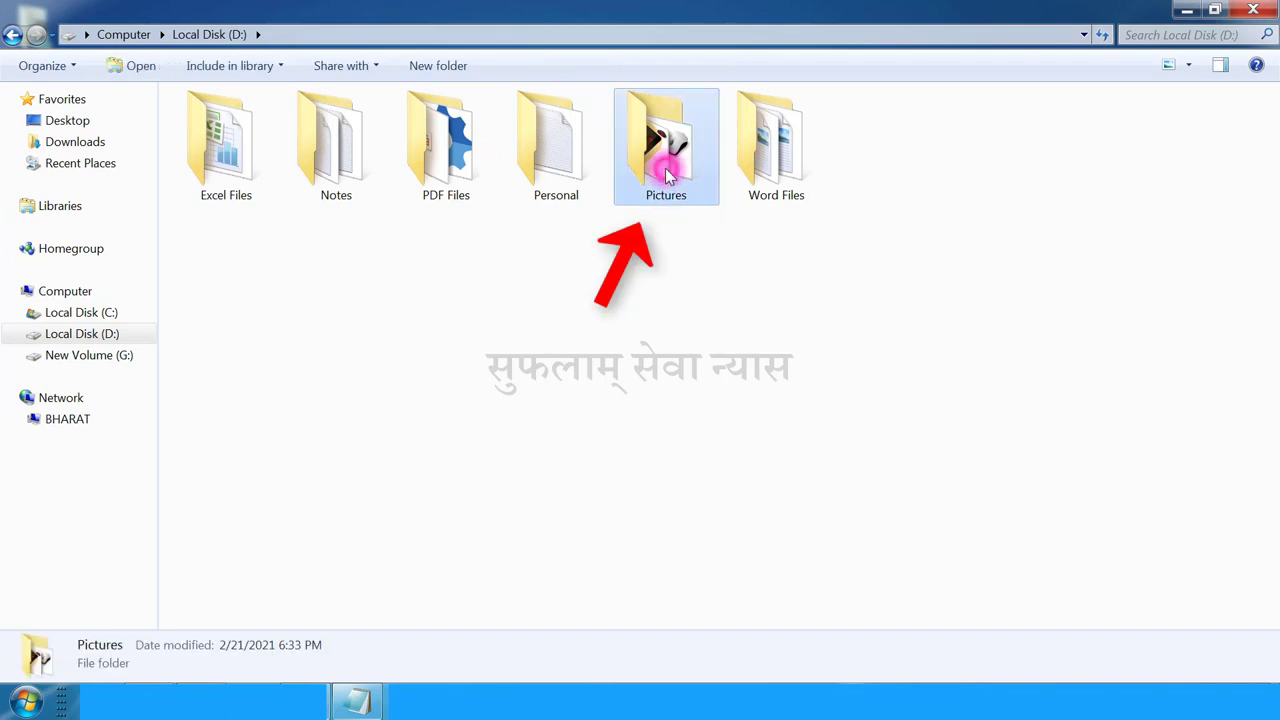
{"action": "double_click", "coordinate": [666, 160]}
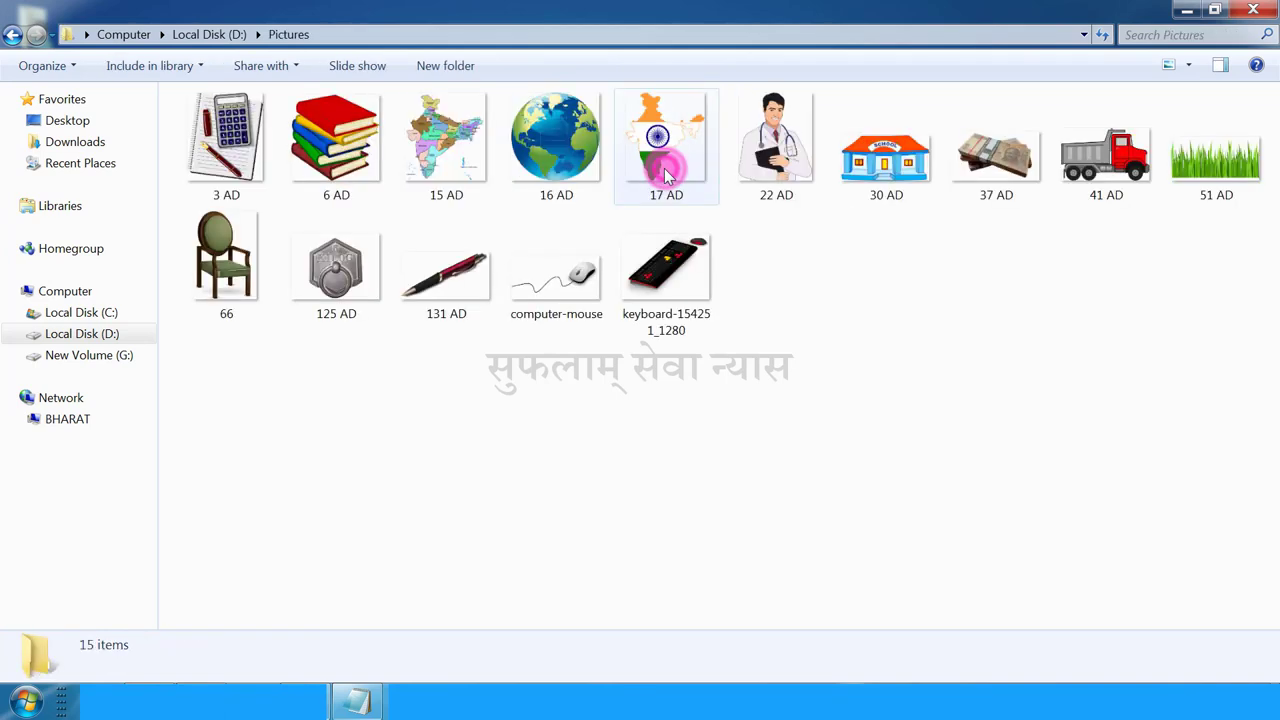
{"action": "double_click", "coordinate": [531, 294]}
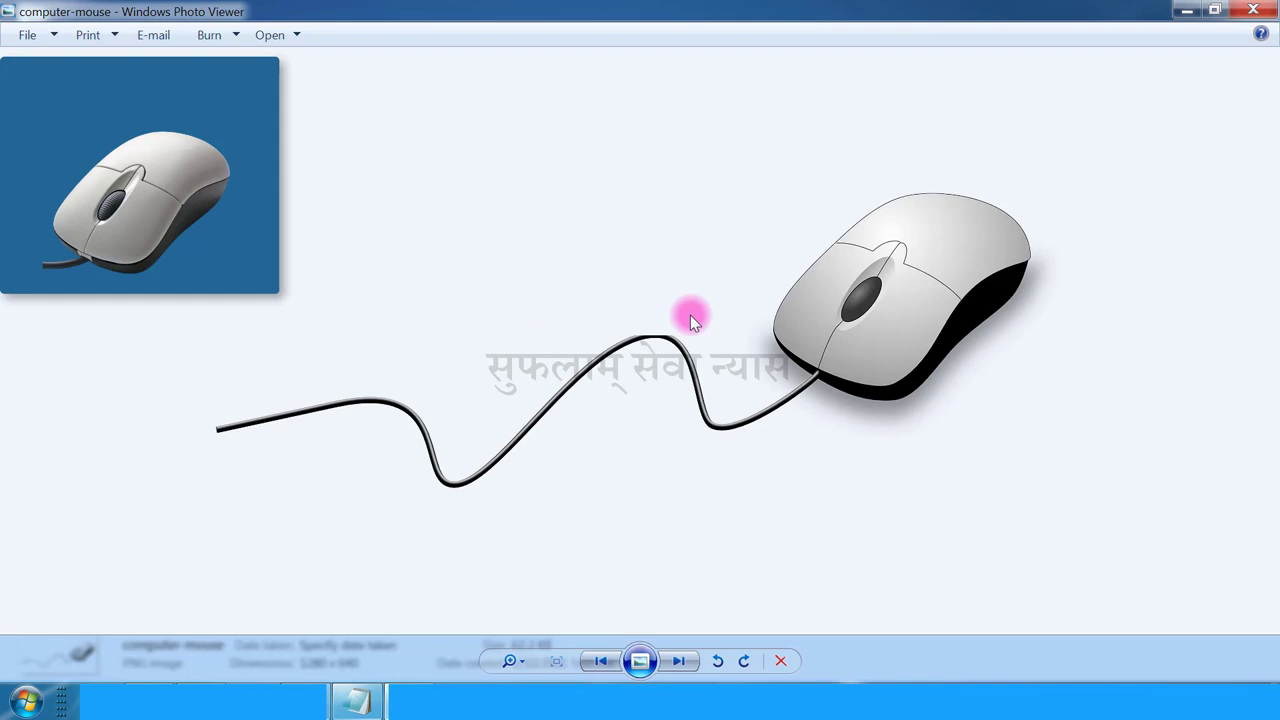
Step: Zoom in on the computer-mouse picture and zoom back out until the whole image fits
{"action": "scroll", "coordinate": [757, 343], "scroll_direction": "up", "scroll_amount": 3}
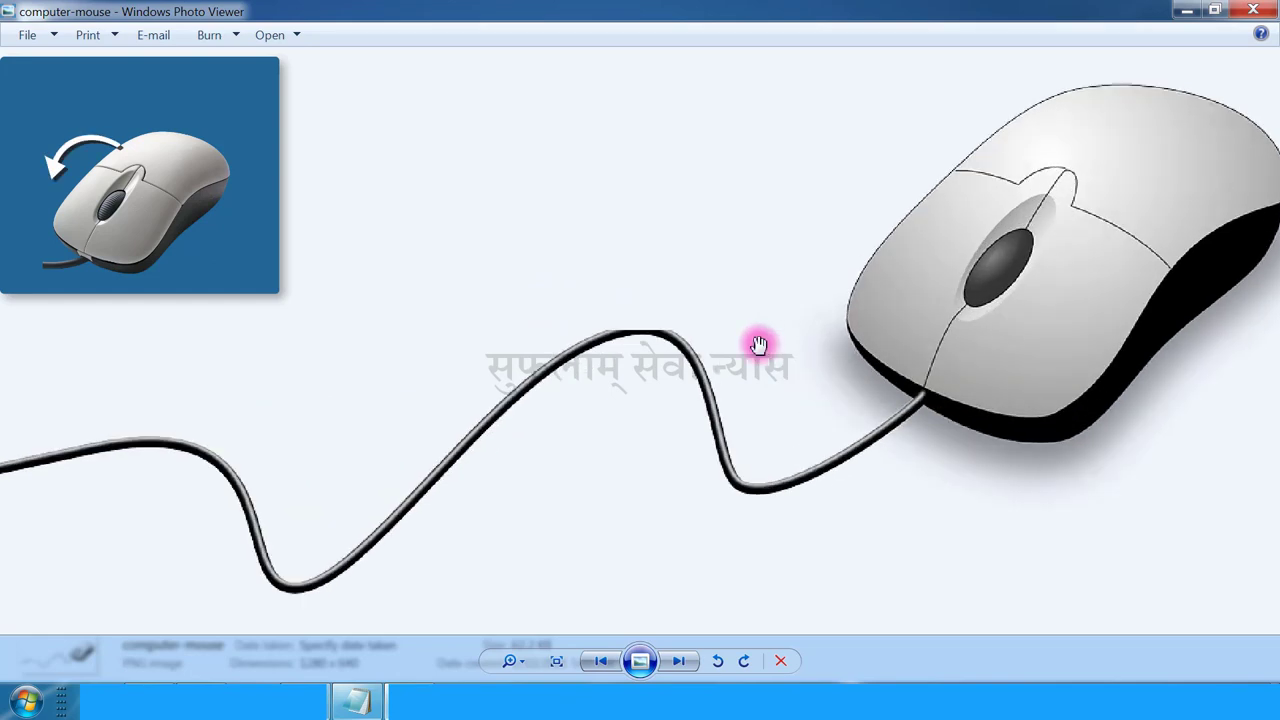
{"action": "scroll", "coordinate": [757, 343], "scroll_direction": "up", "scroll_amount": 2}
{"action": "scroll", "coordinate": [758, 344], "scroll_direction": "up", "scroll_amount": 3}
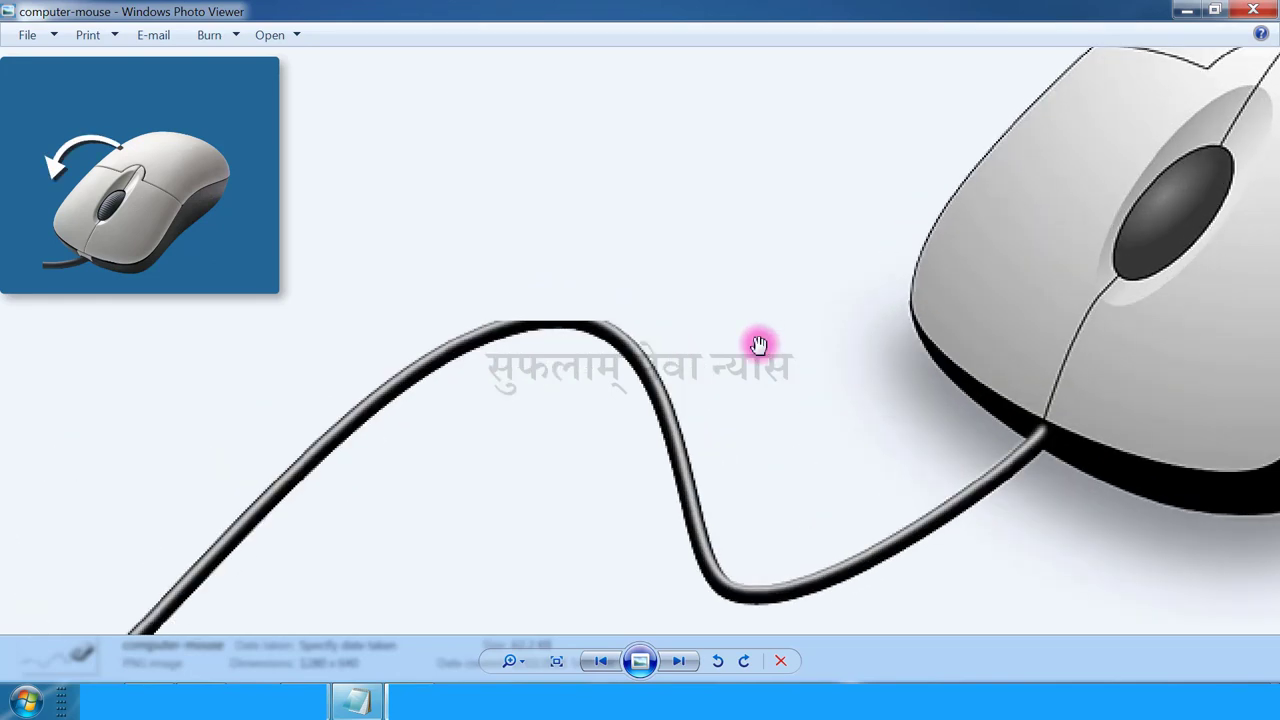
{"action": "scroll", "coordinate": [758, 344], "scroll_direction": "up", "scroll_amount": 1}
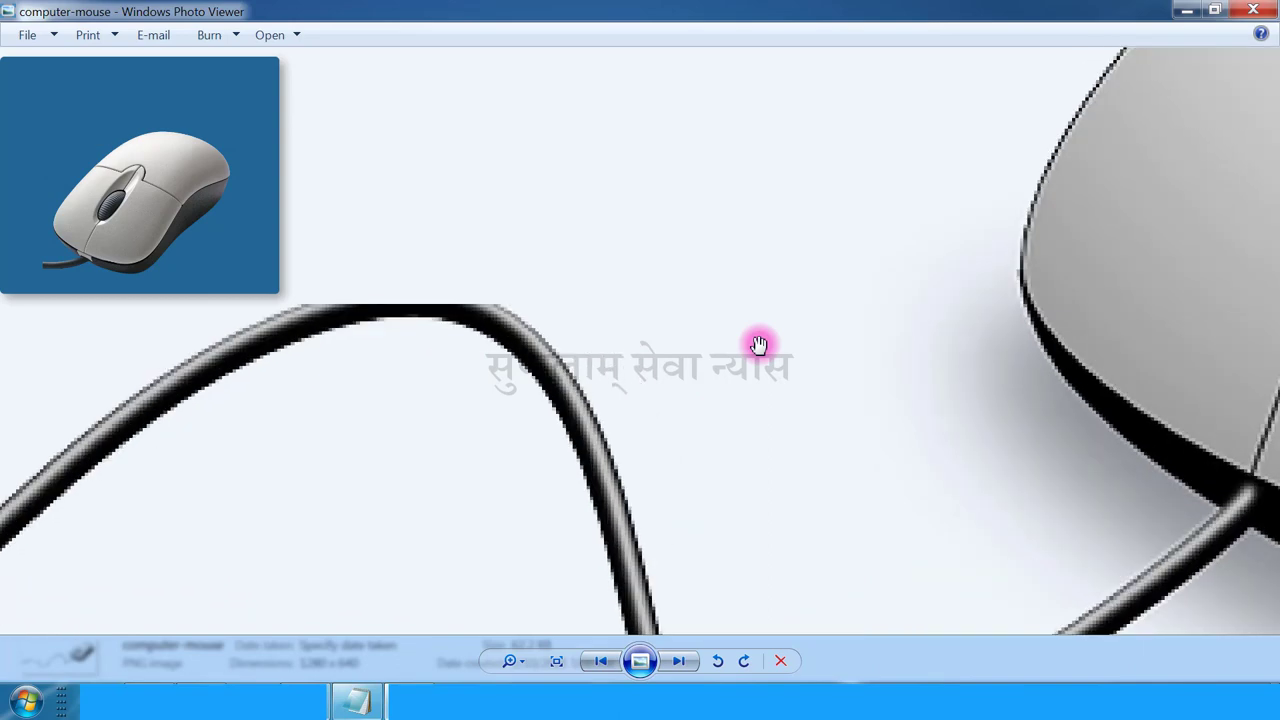
{"action": "scroll", "coordinate": [758, 344], "scroll_direction": "down", "scroll_amount": 1}
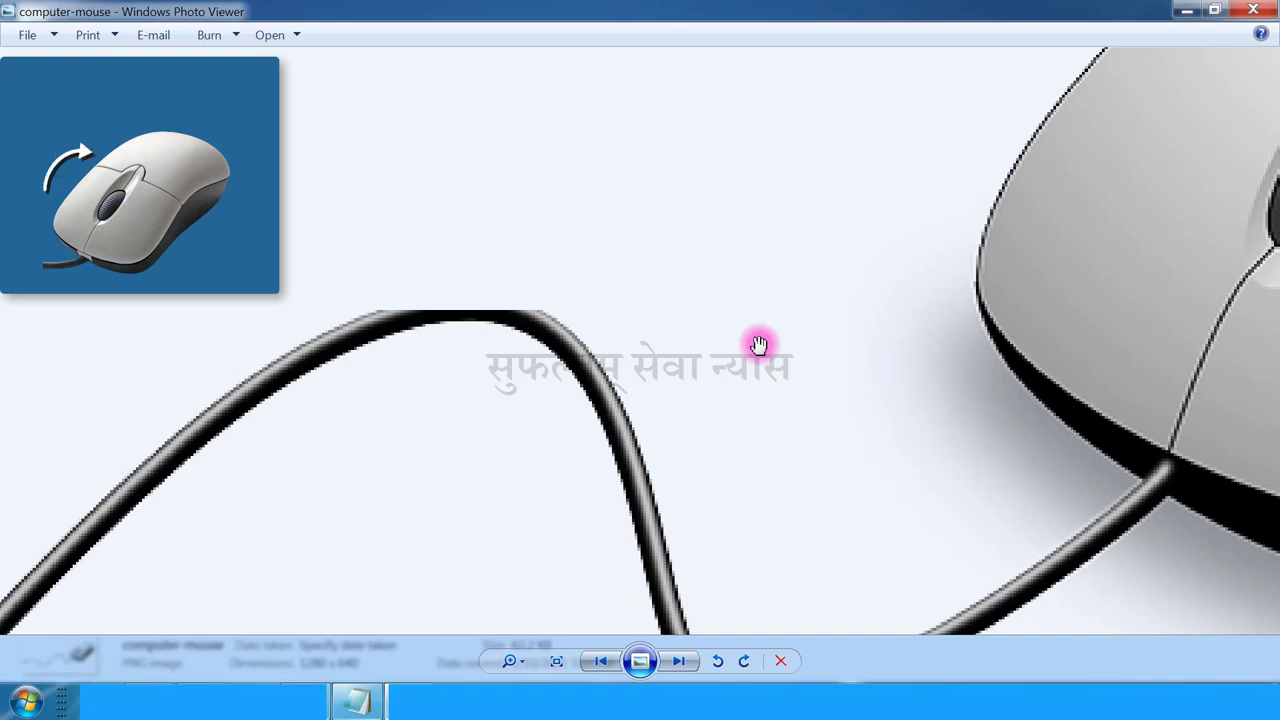
{"action": "scroll", "coordinate": [764, 330], "scroll_direction": "down", "scroll_amount": 4}
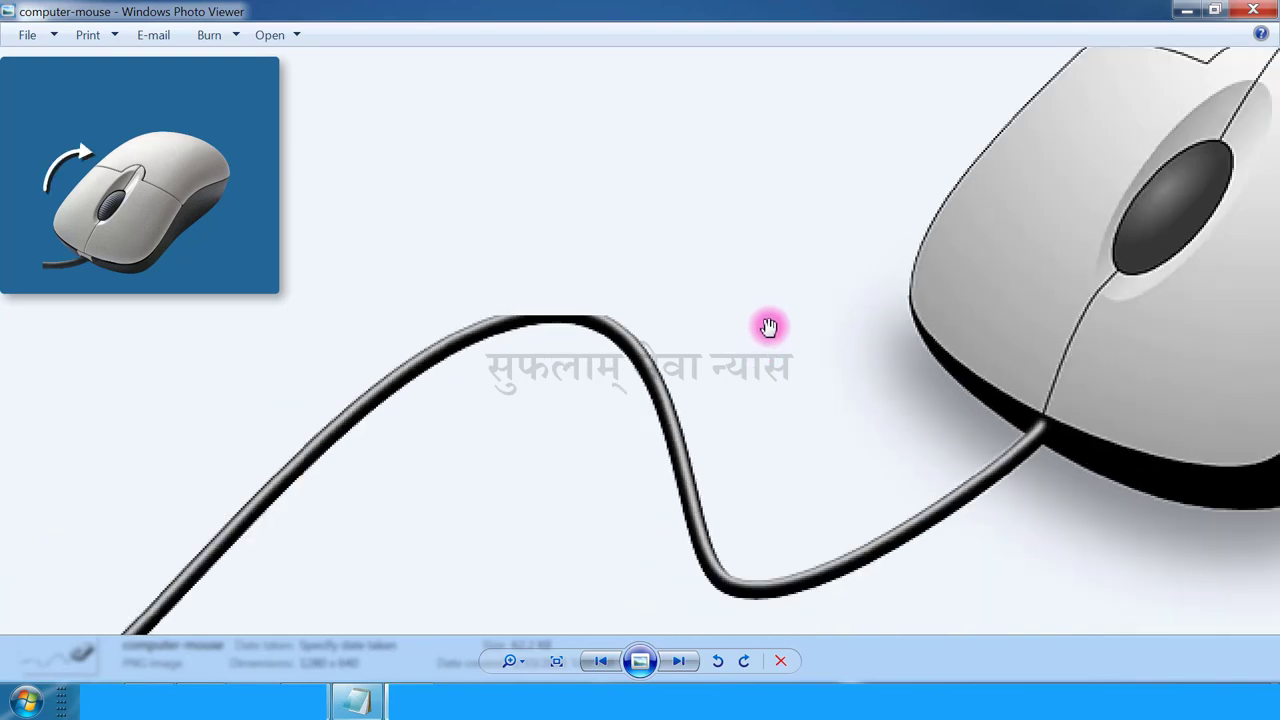
{"action": "scroll", "coordinate": [768, 325], "scroll_direction": "down", "scroll_amount": 2}
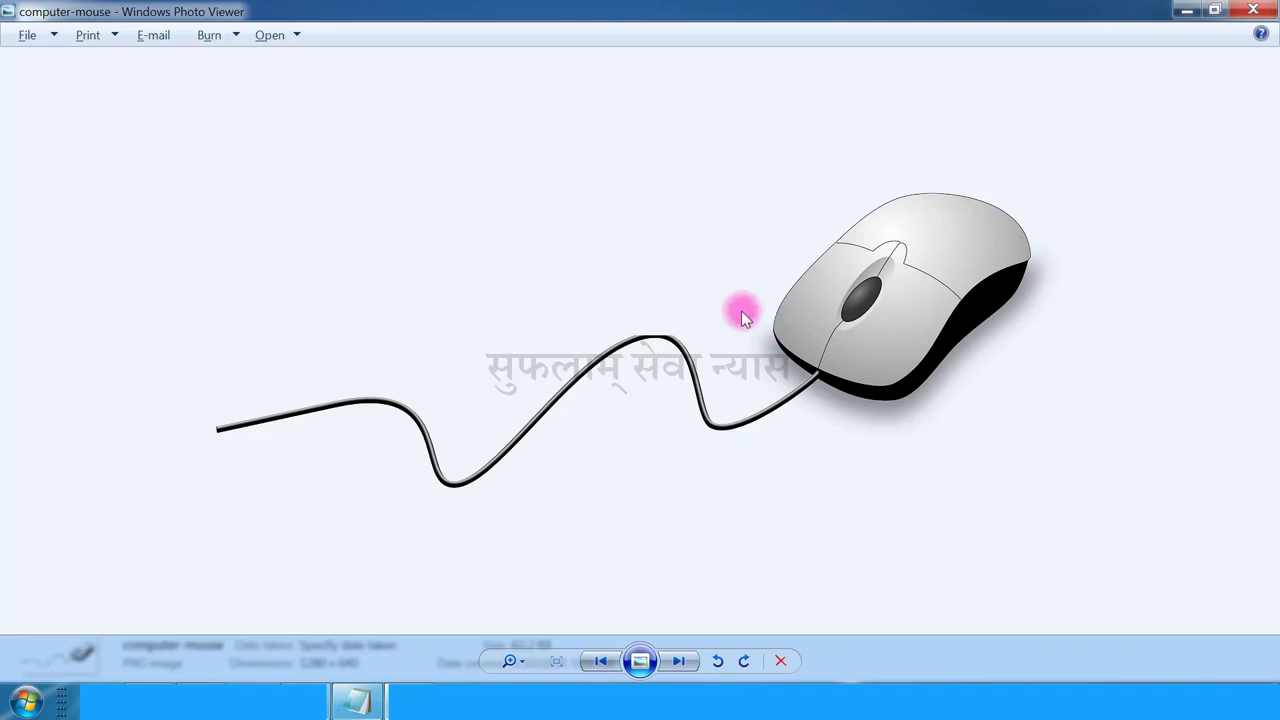
Step: Close the computer-mouse picture and the Pictures folder window to get back to the desktop
{"action": "left_click", "coordinate": [1253, 10]}
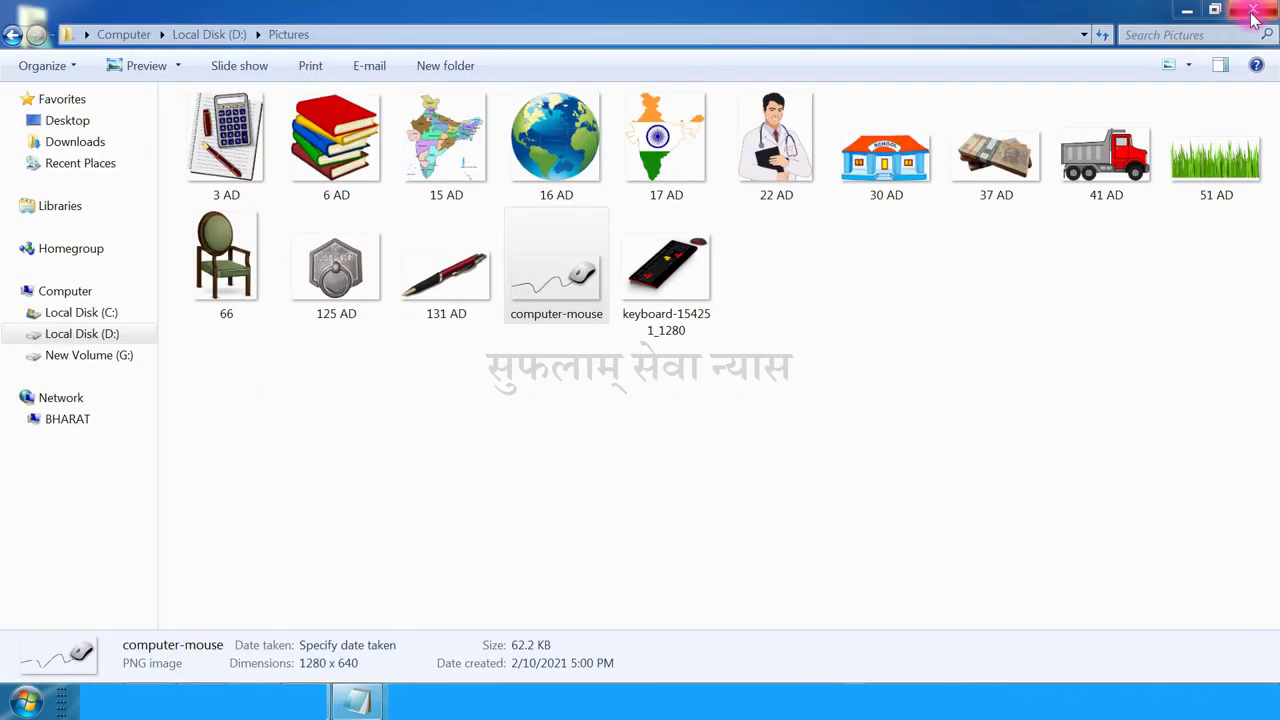
{"action": "left_click", "coordinate": [1252, 10]}
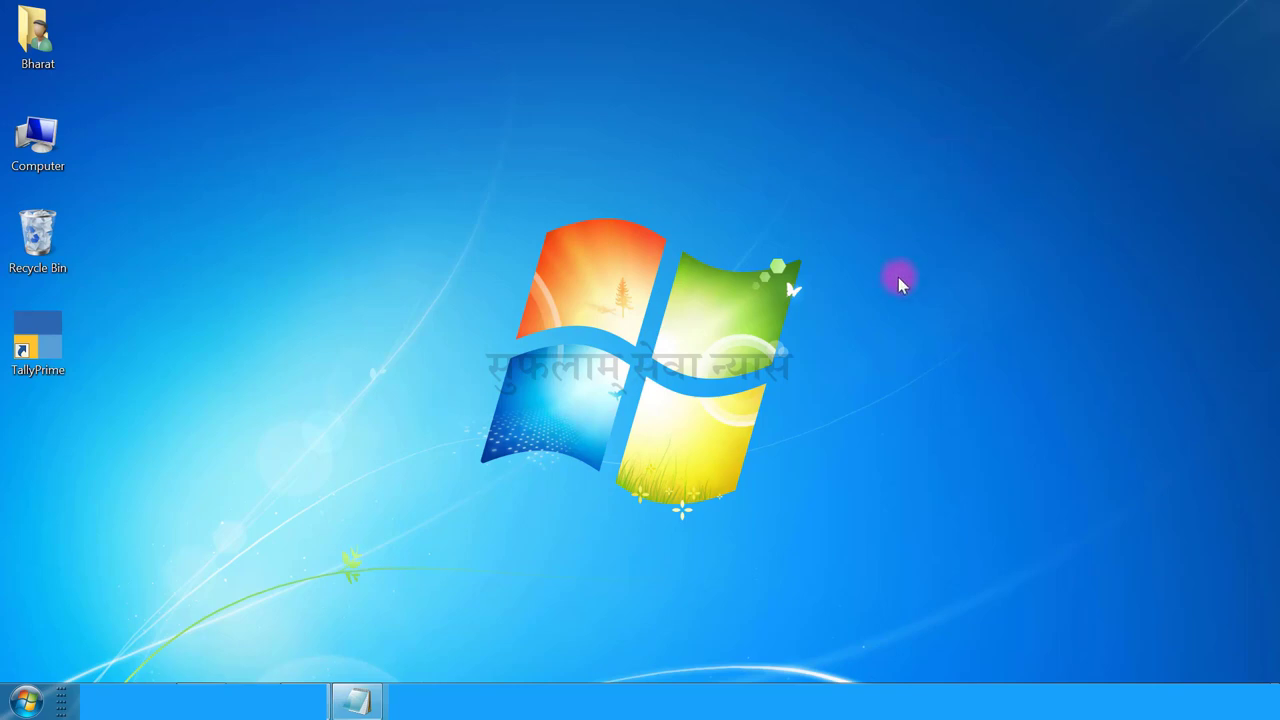
Step: Bring back the minimized Notepad, reduce it from full screen to a small window, and move it near the desktop icons
{"action": "left_click", "coordinate": [357, 697]}
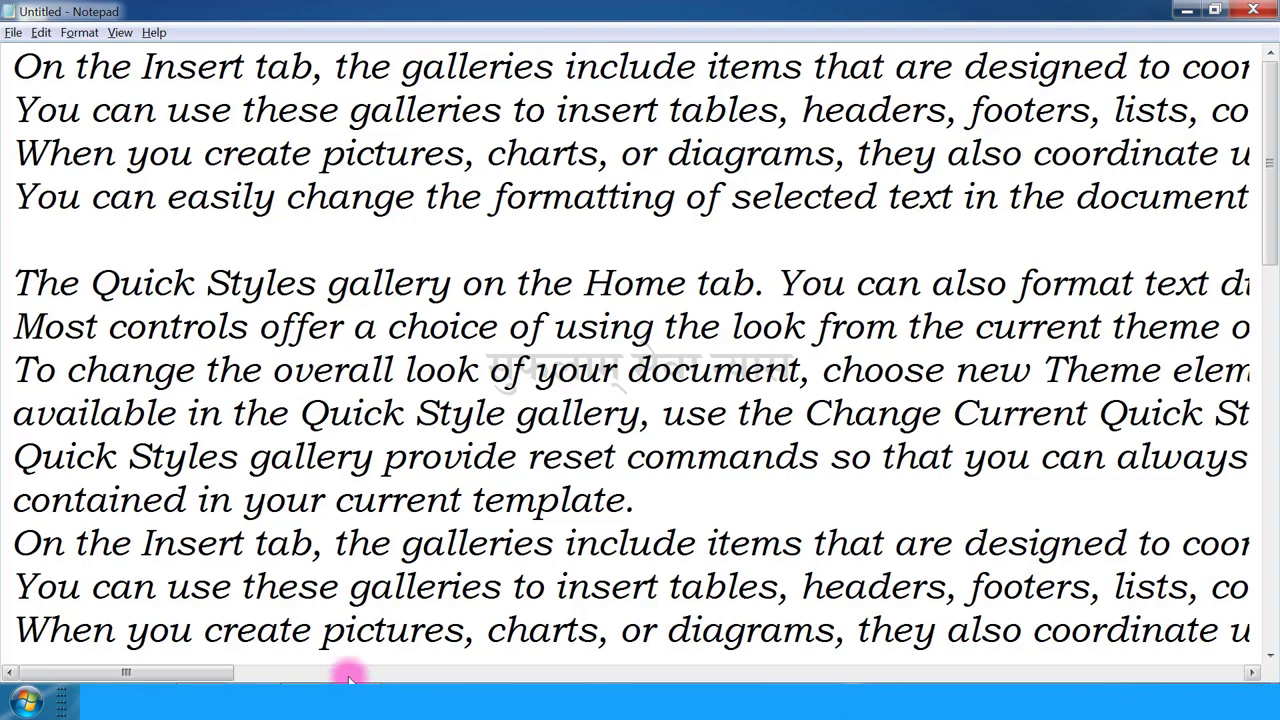
{"action": "left_click", "coordinate": [1217, 12]}
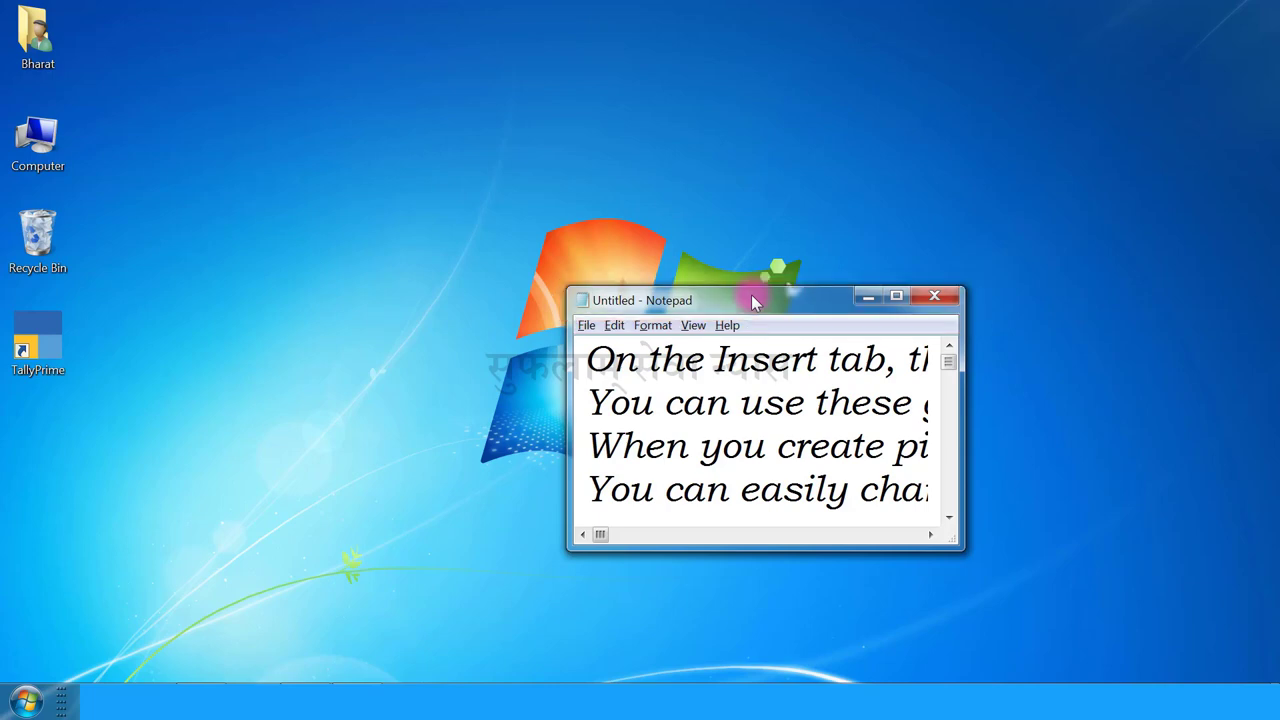
{"action": "left_click_drag", "start_coordinate": [752, 296], "coordinate": [310, 127]}
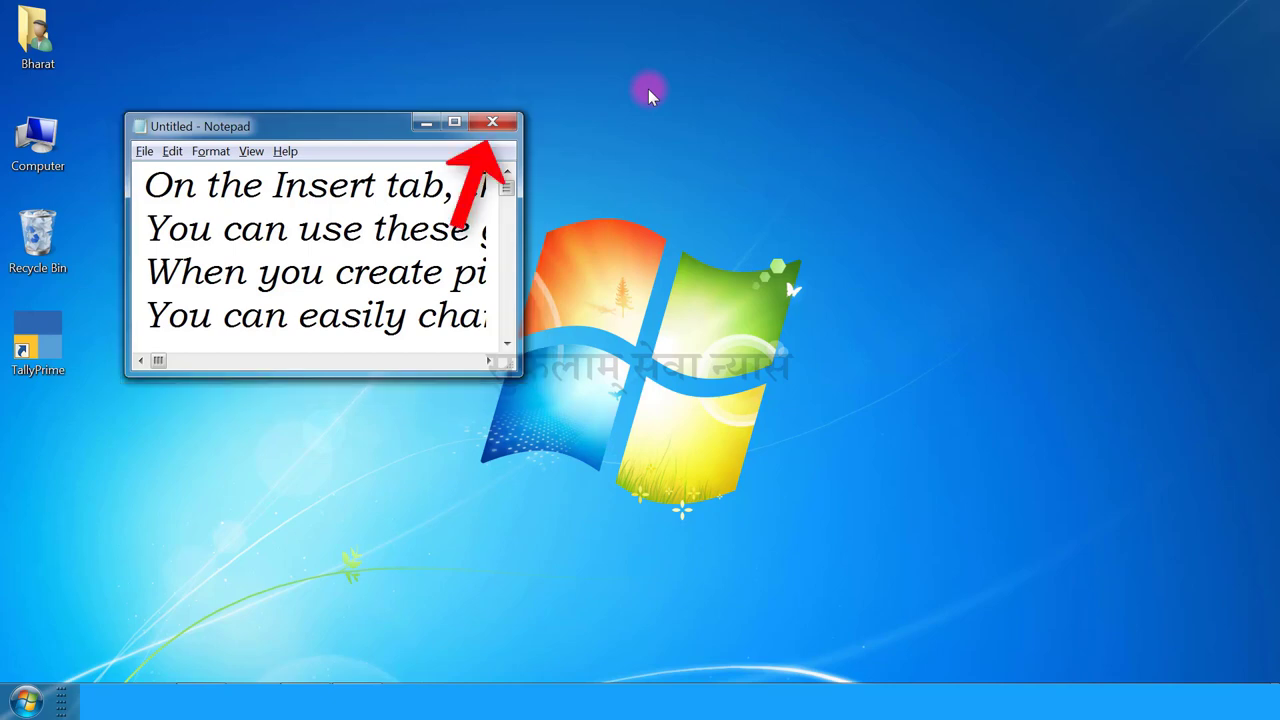
Step: Close the untitled Notepad document without saving its changes
{"action": "left_click", "coordinate": [490, 122]}
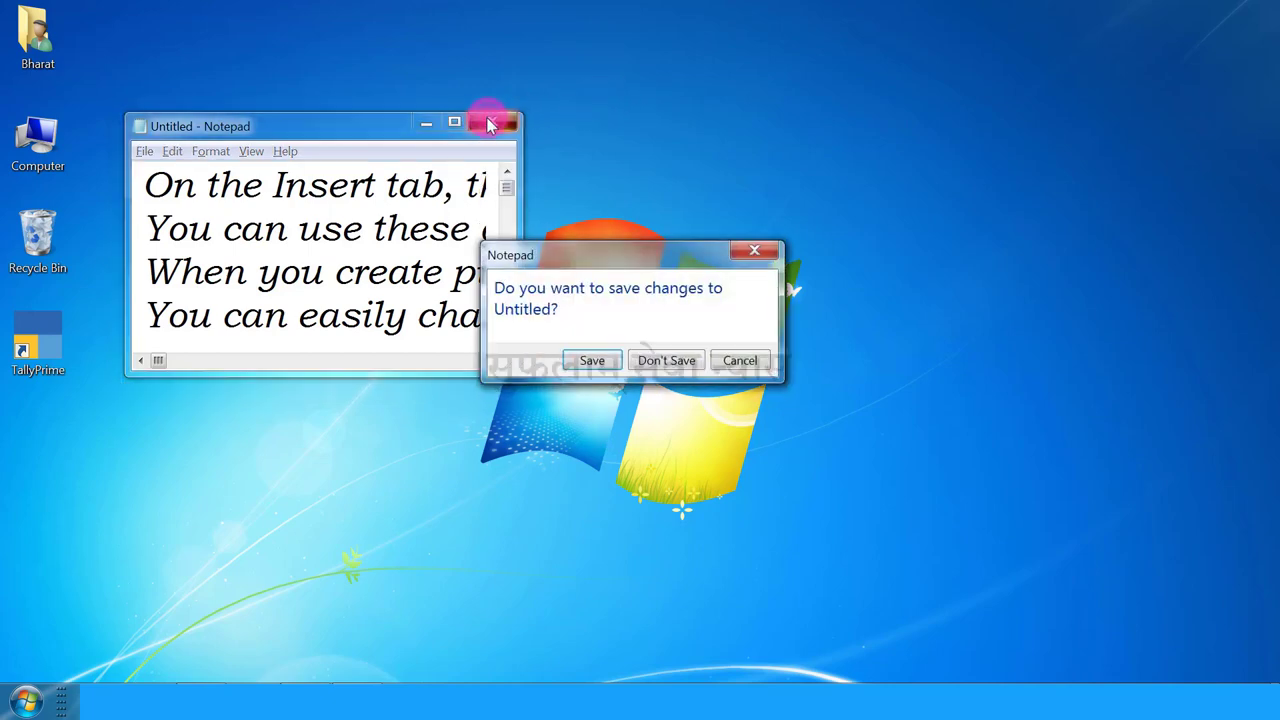
{"action": "left_click", "coordinate": [666, 360]}
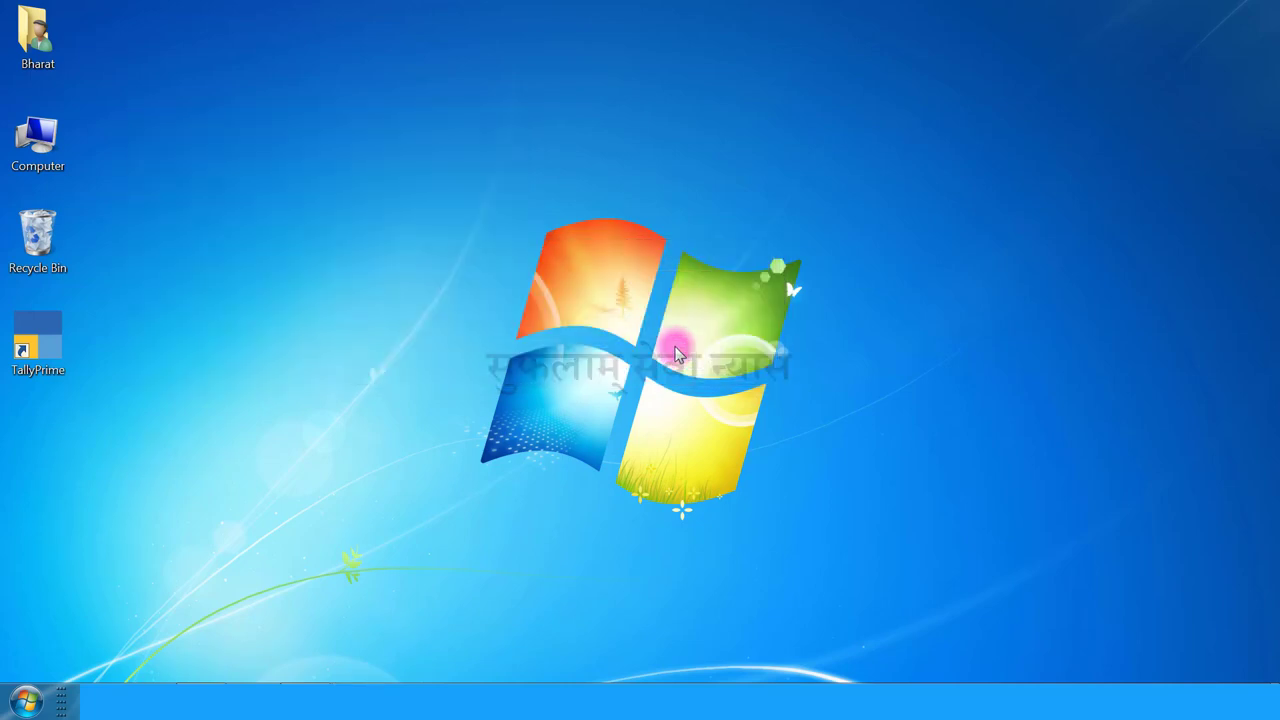